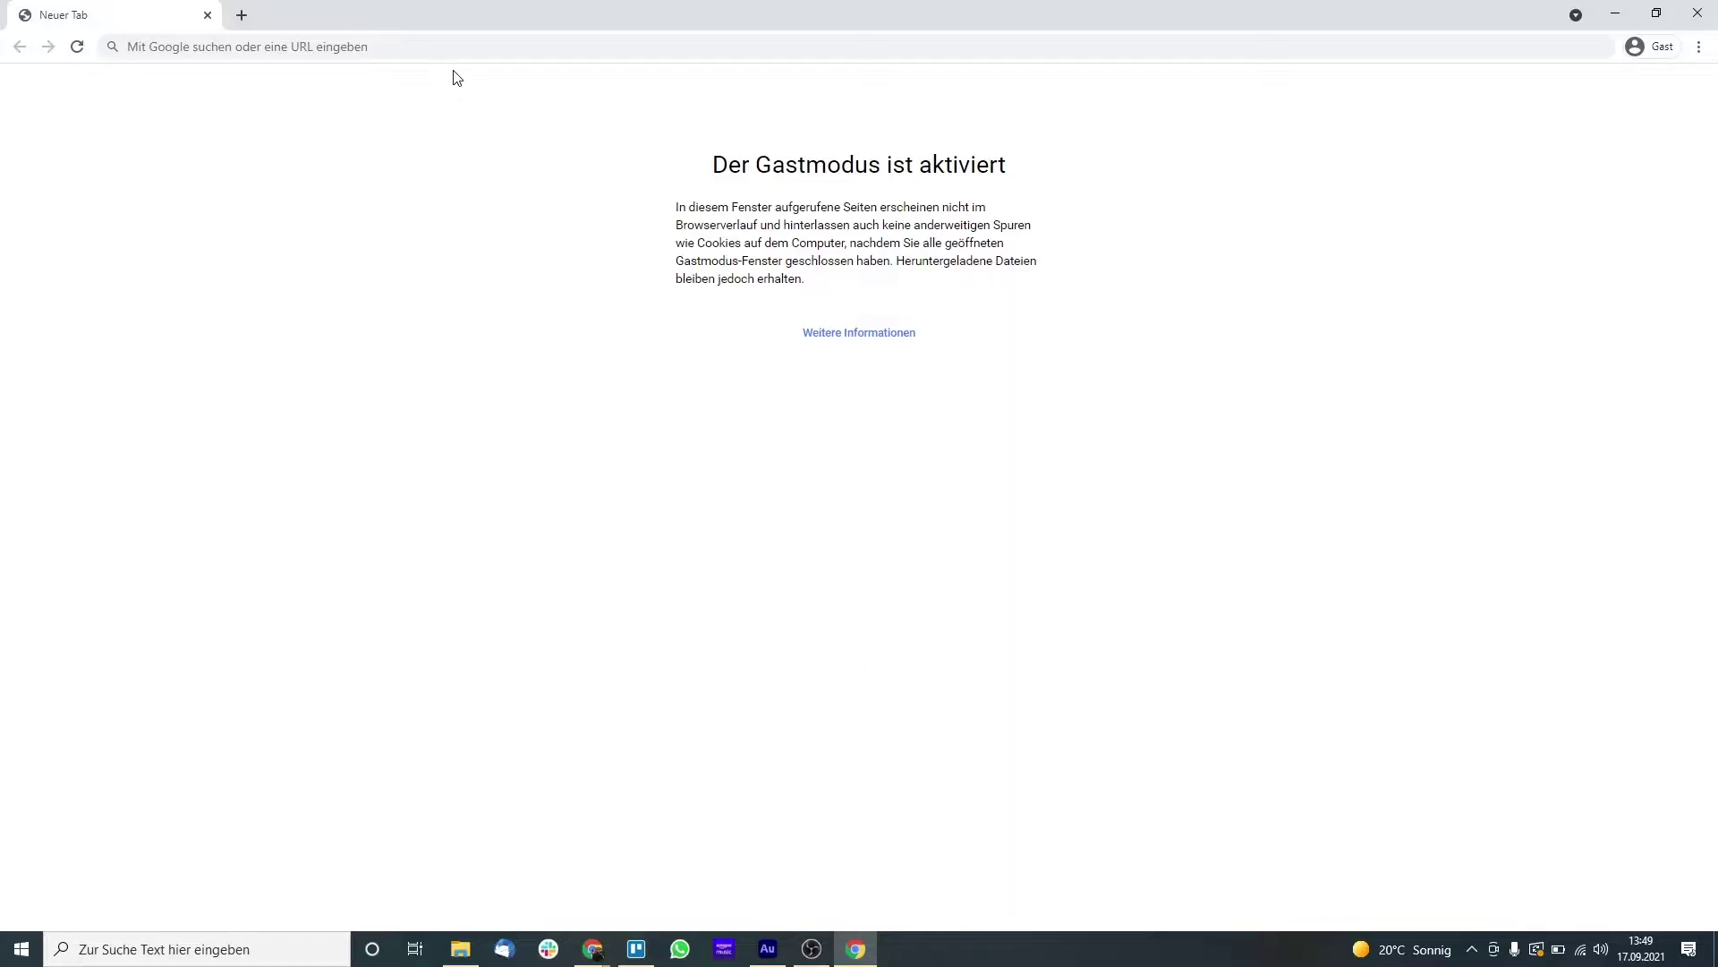
{"action": "left_click", "coordinate": [480, 49]}
{"action": "type", "text": "https://partner.canva.com/TutorialCenter"}
{"action": "key", "text": "Return"}
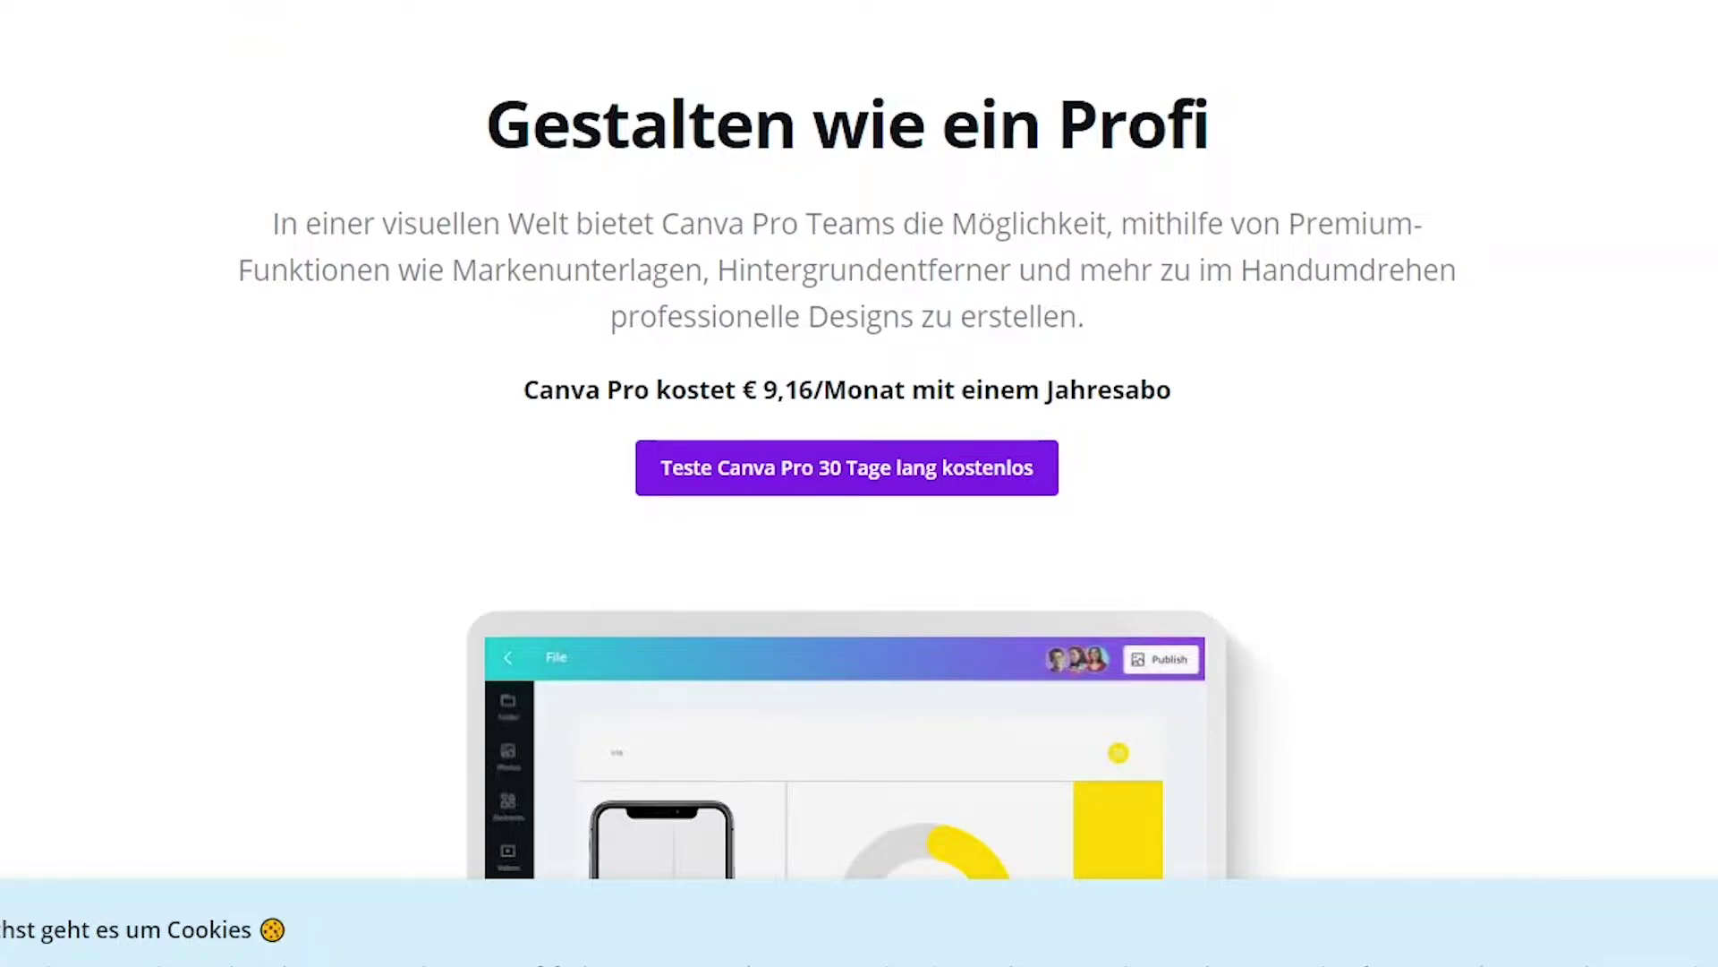
Step: Sign up for a Canva account and request the monthly Pro trial using PayPal as payment
{"action": "left_click", "coordinate": [684, 454]}
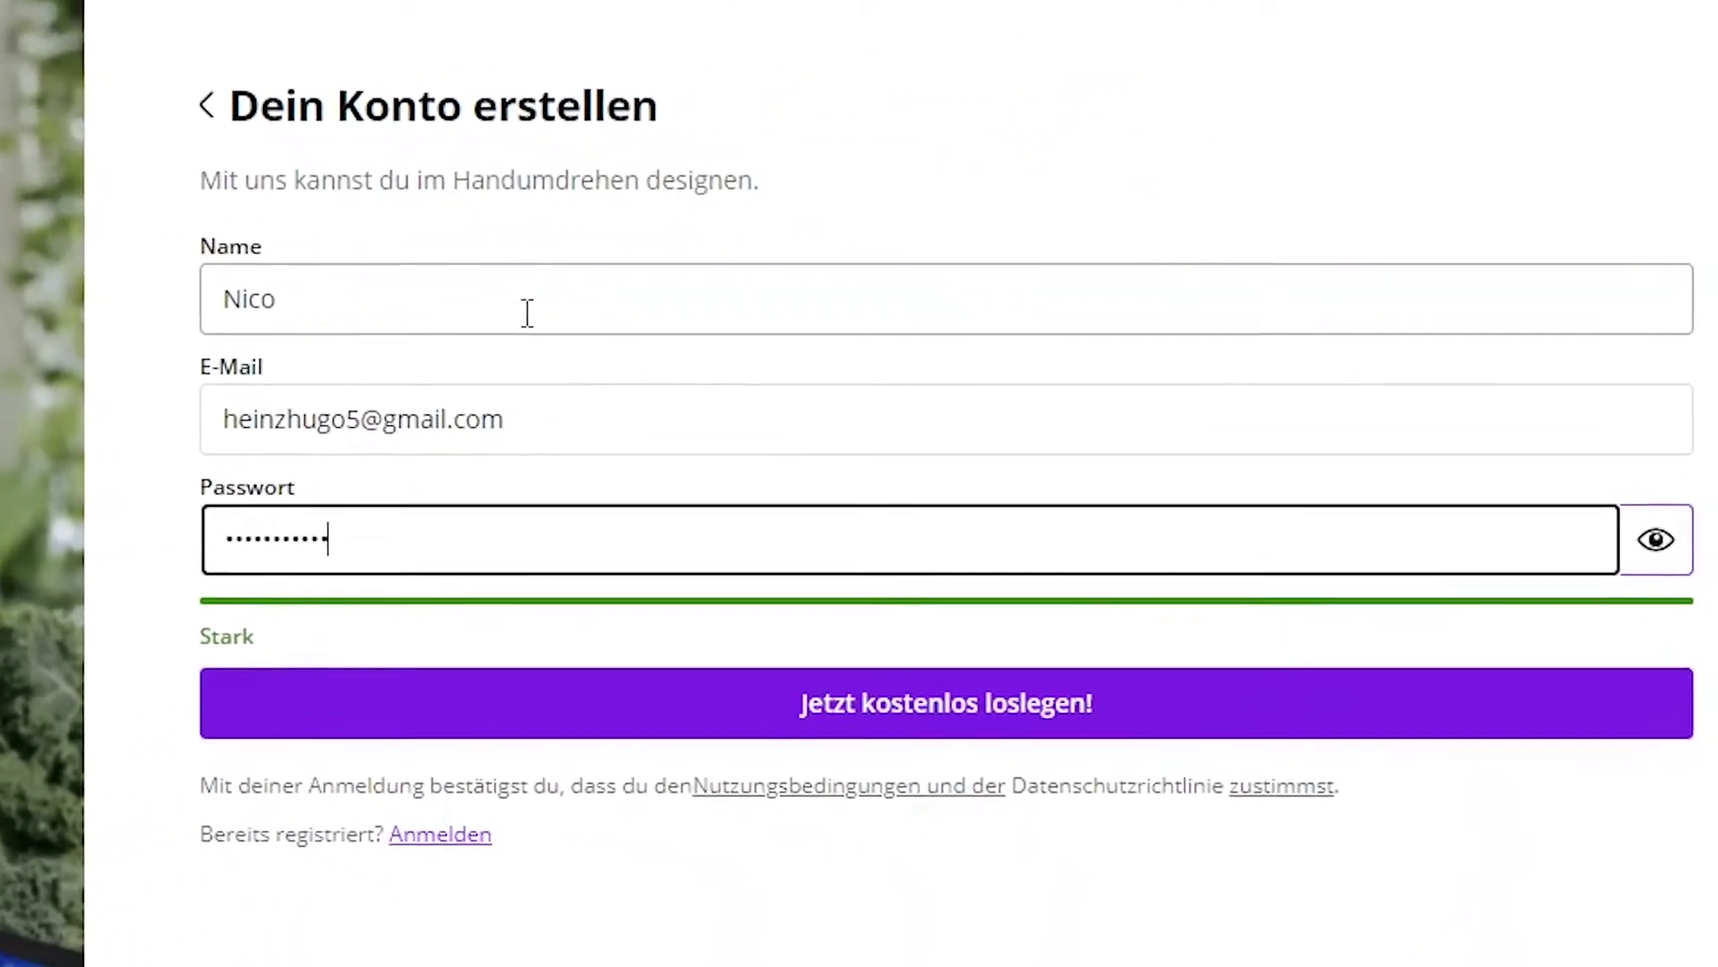
{"action": "left_click", "coordinate": [512, 720]}
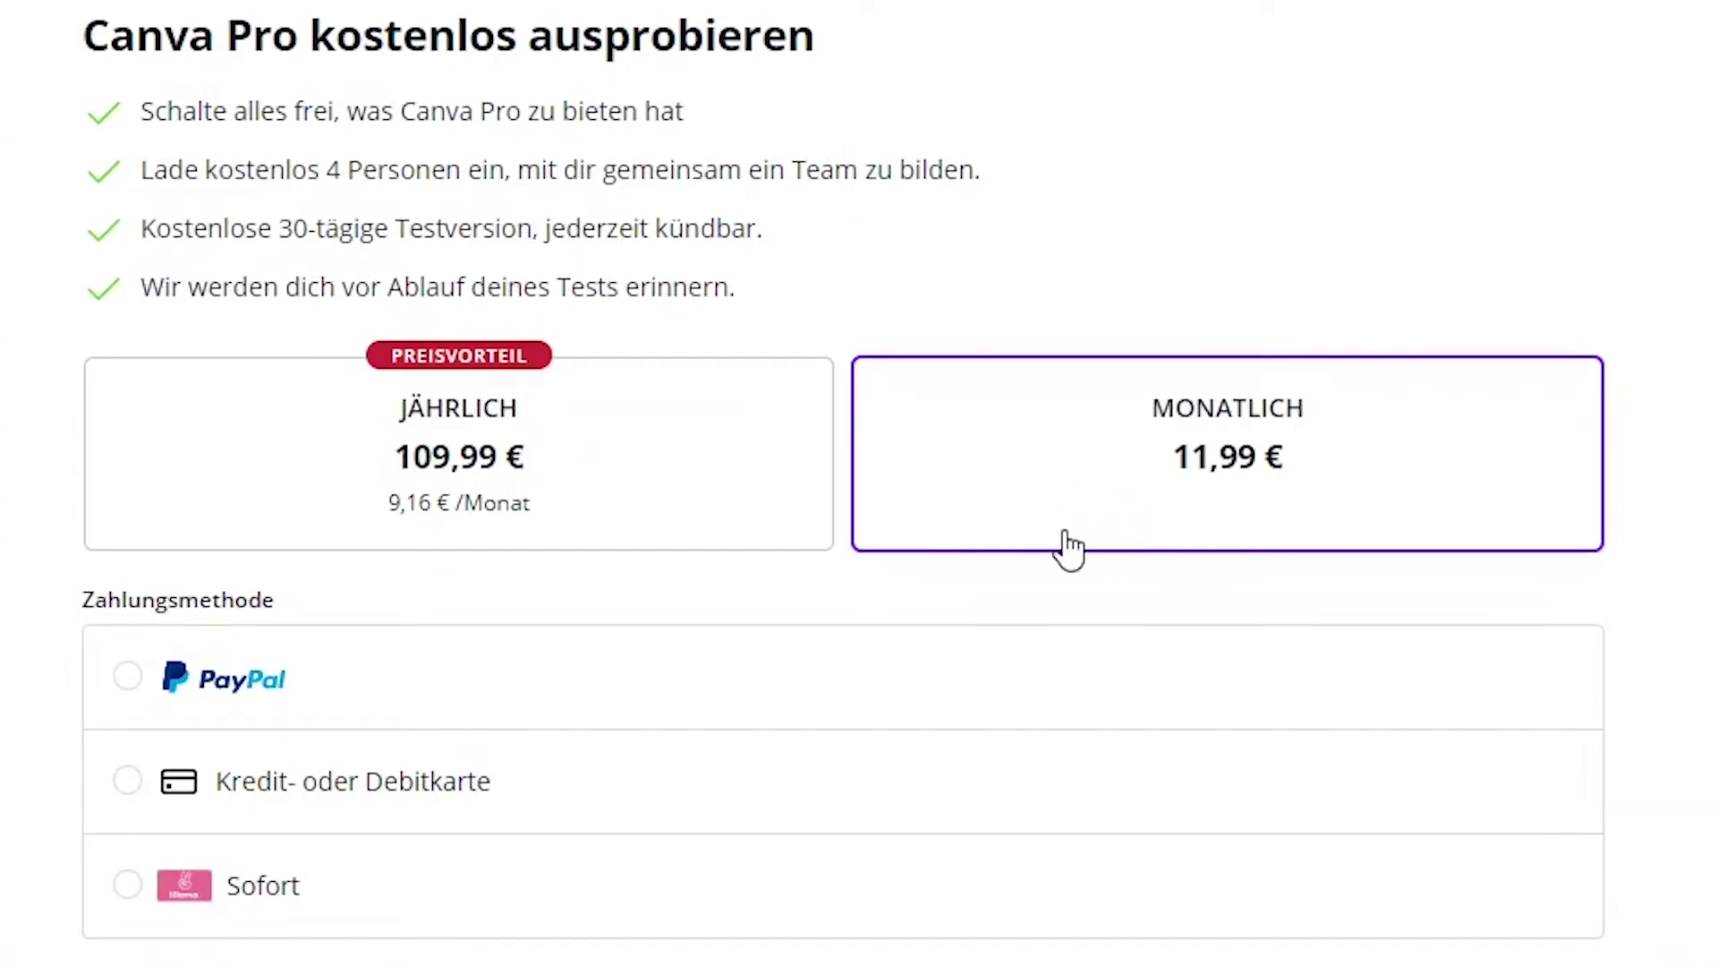
{"action": "left_click", "coordinate": [528, 694]}
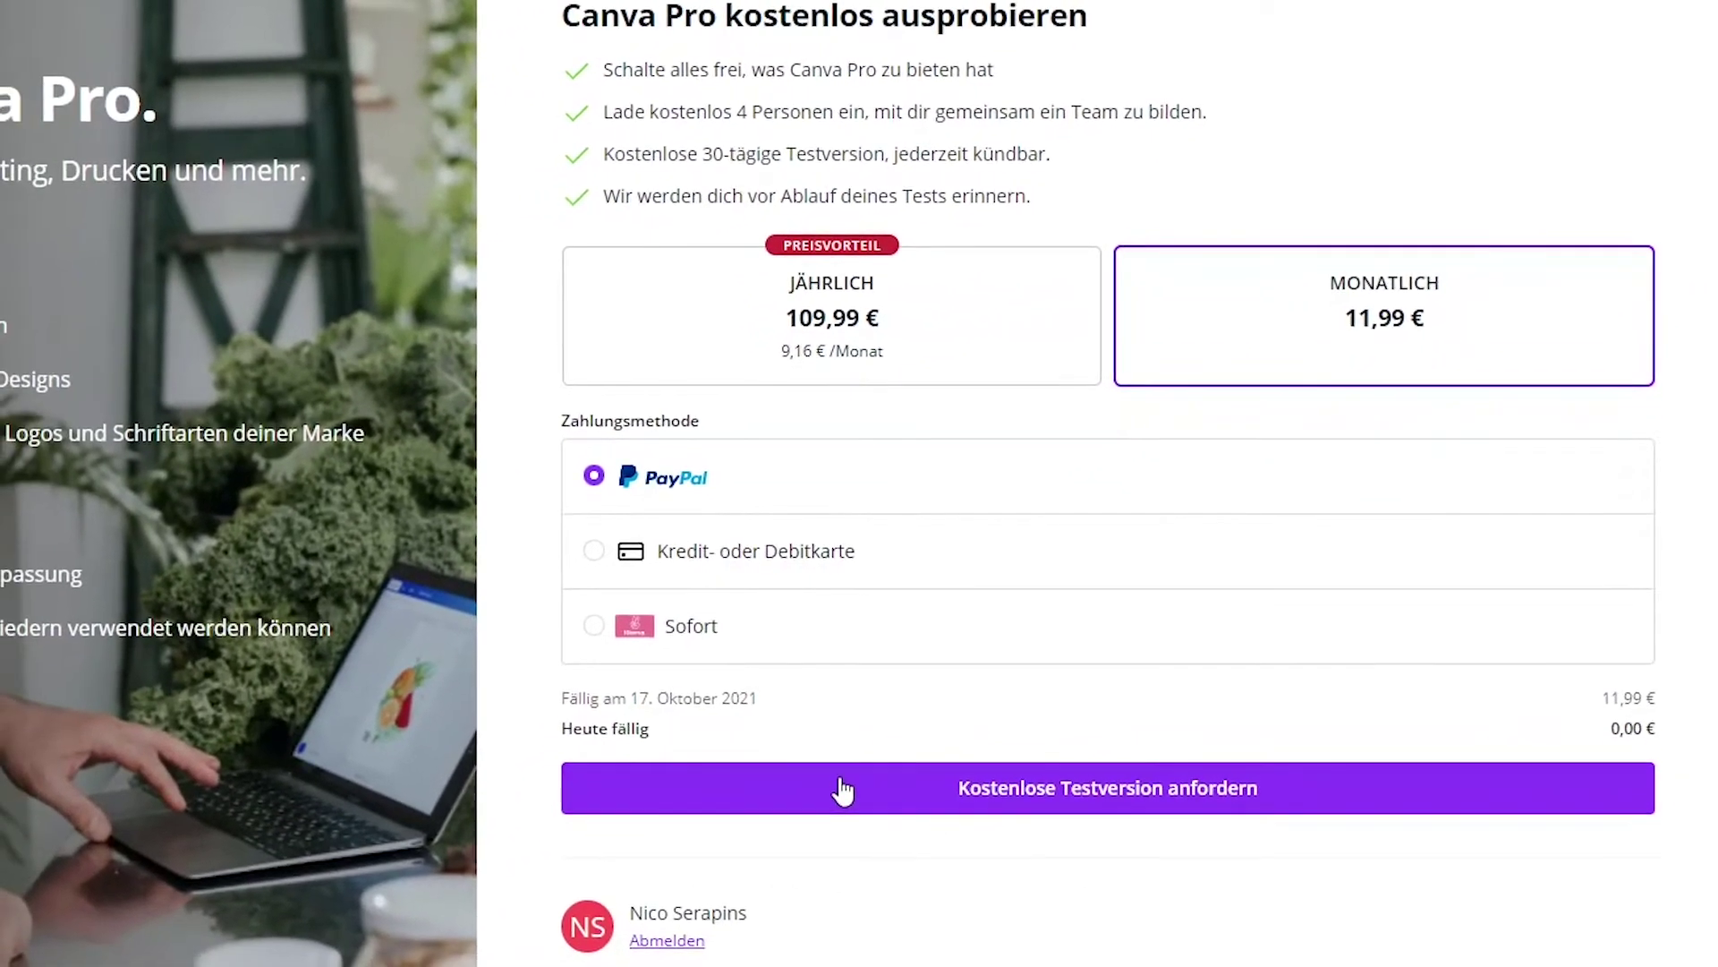
{"action": "left_click", "coordinate": [837, 771]}
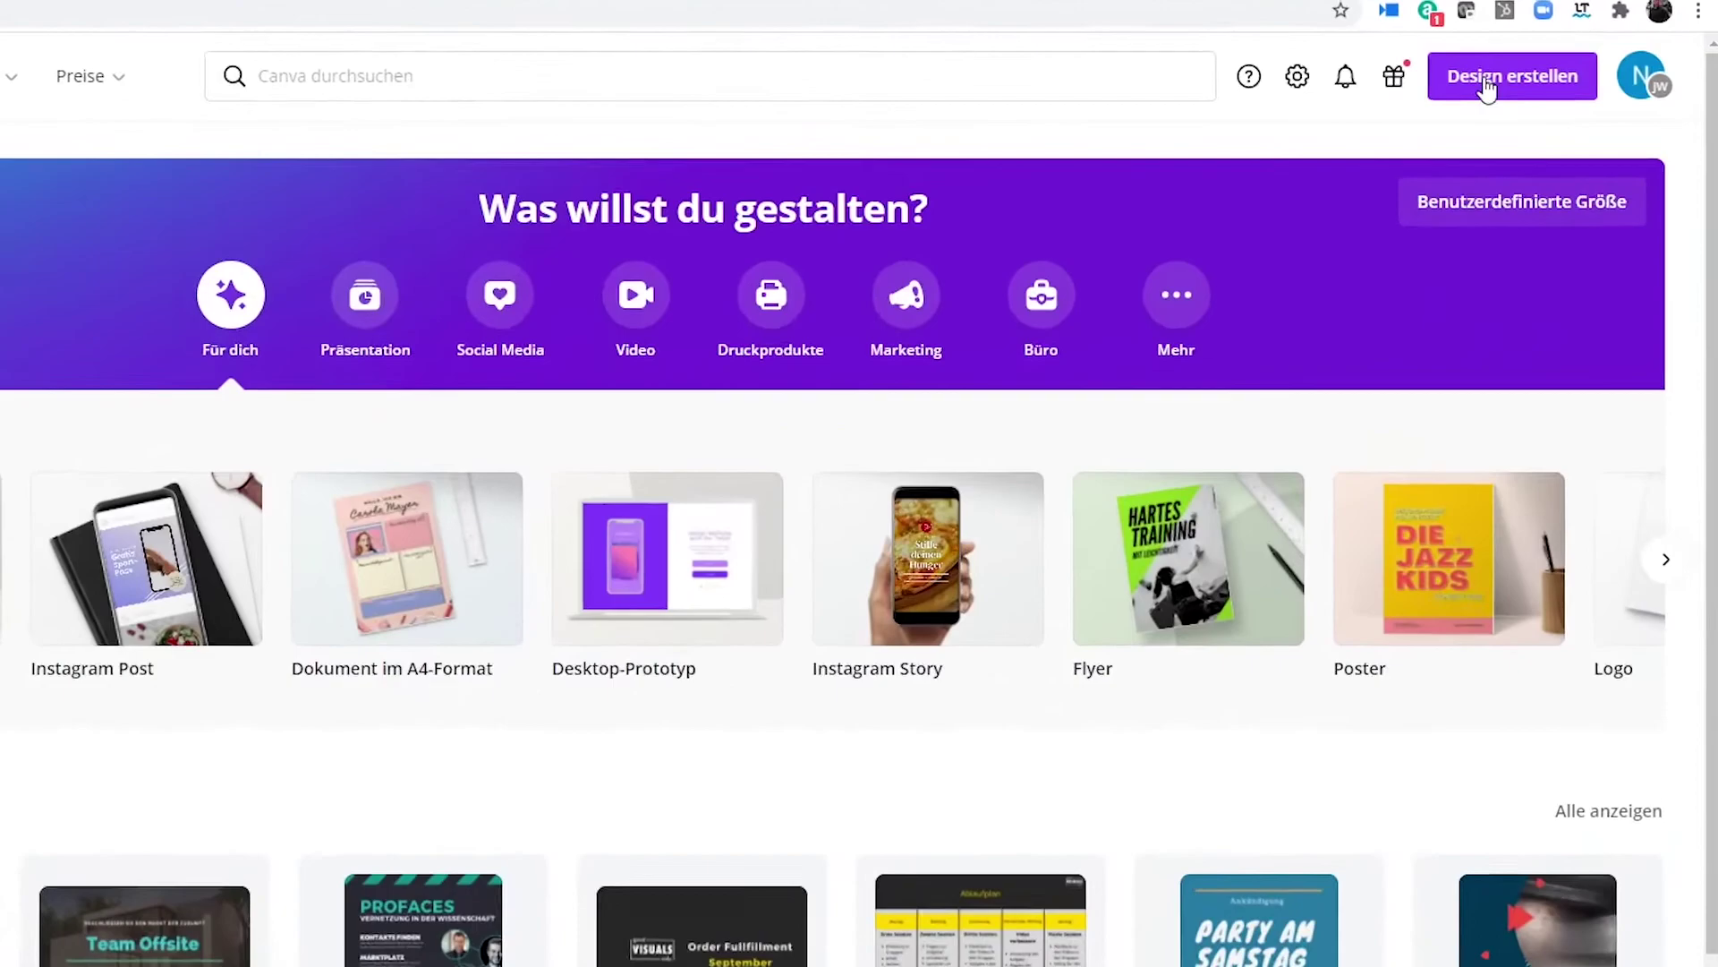
Step: Create a new blank 42 × 59.4 cm poster and show the Uploads library
{"action": "left_click", "coordinate": [1531, 97]}
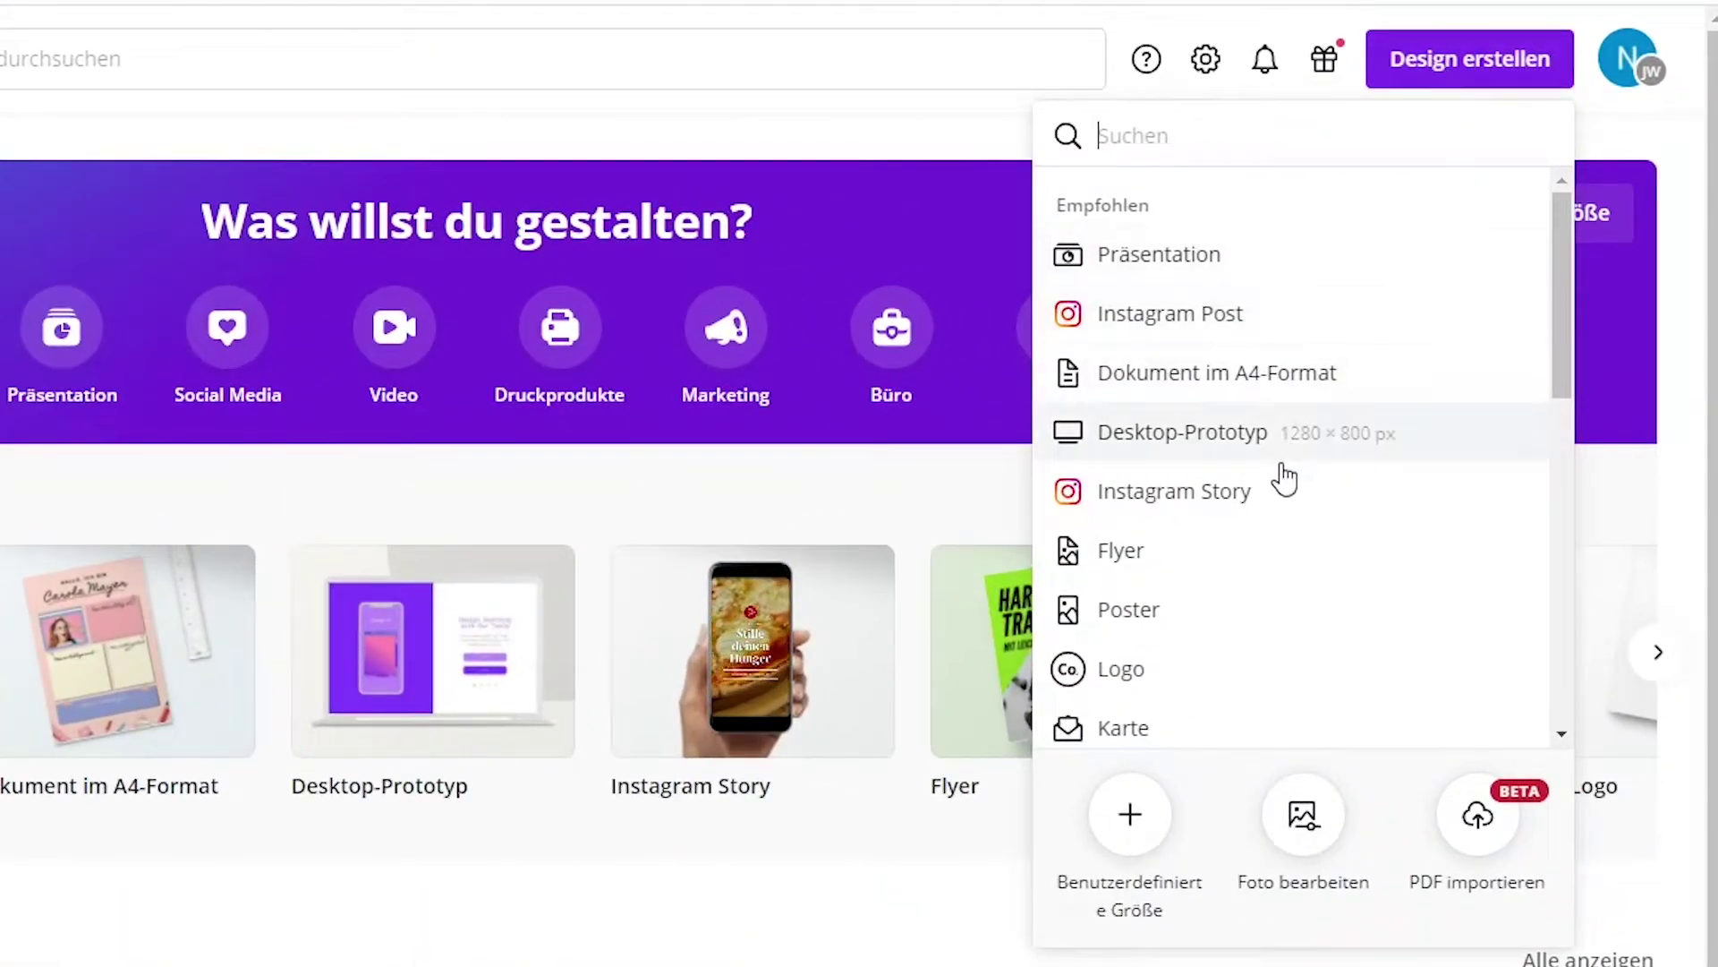
{"action": "left_click", "coordinate": [1232, 622]}
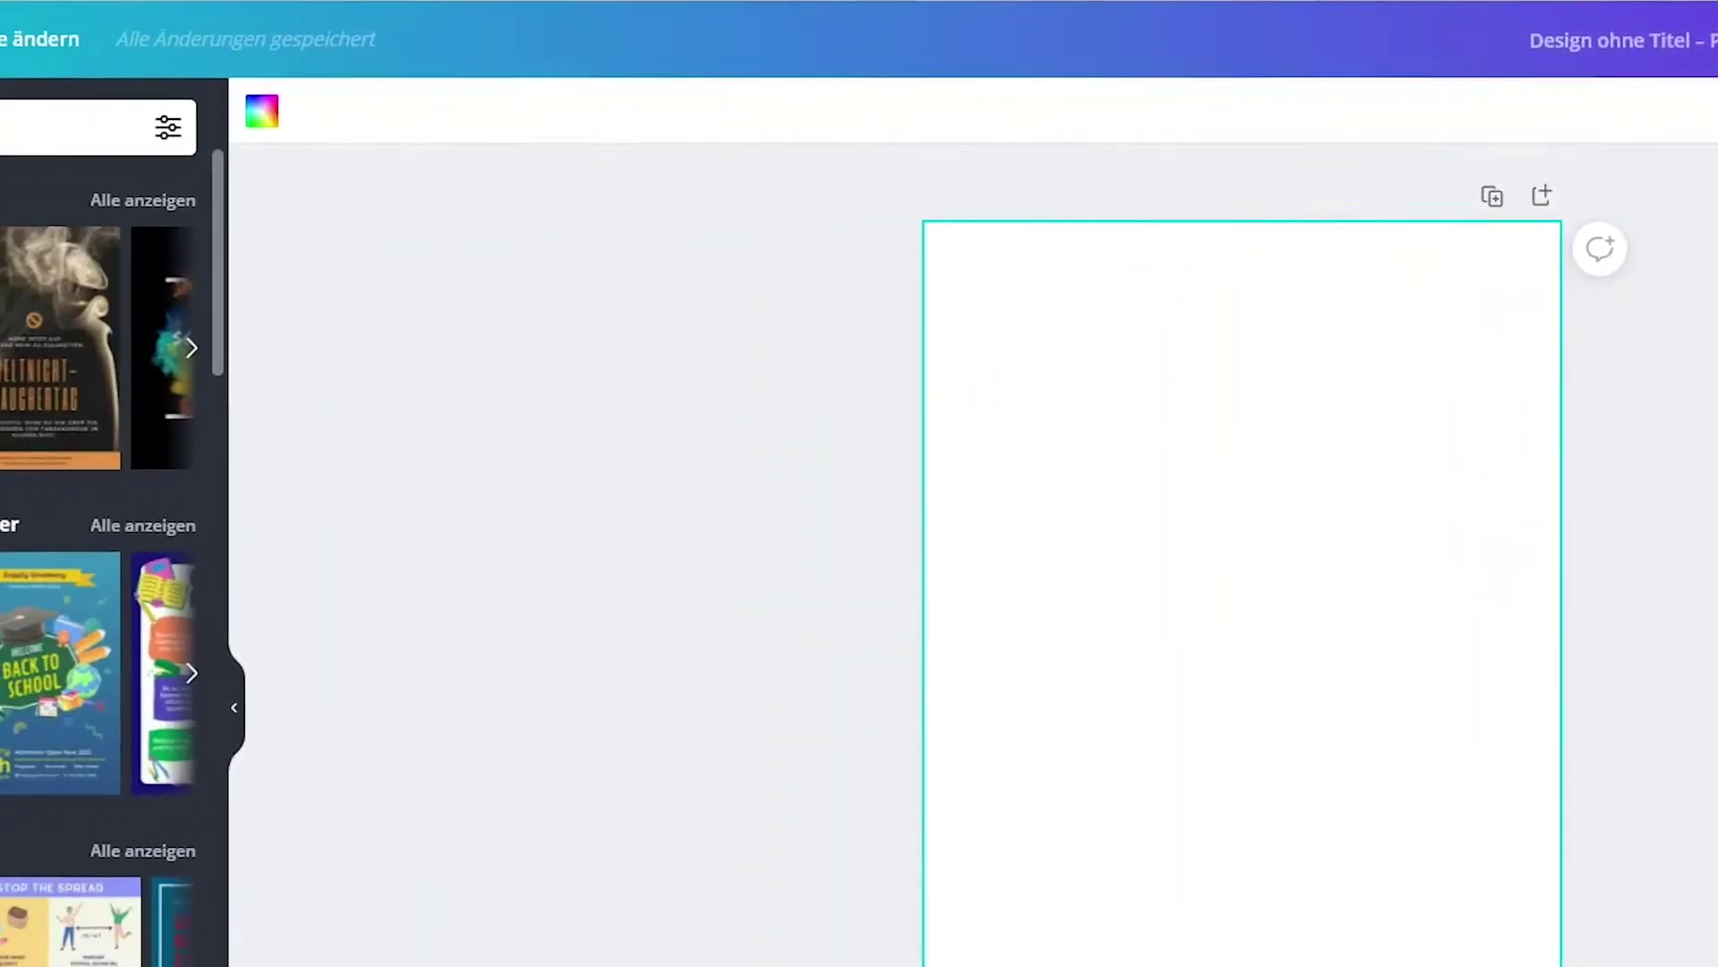
{"action": "left_click", "coordinate": [64, 322]}
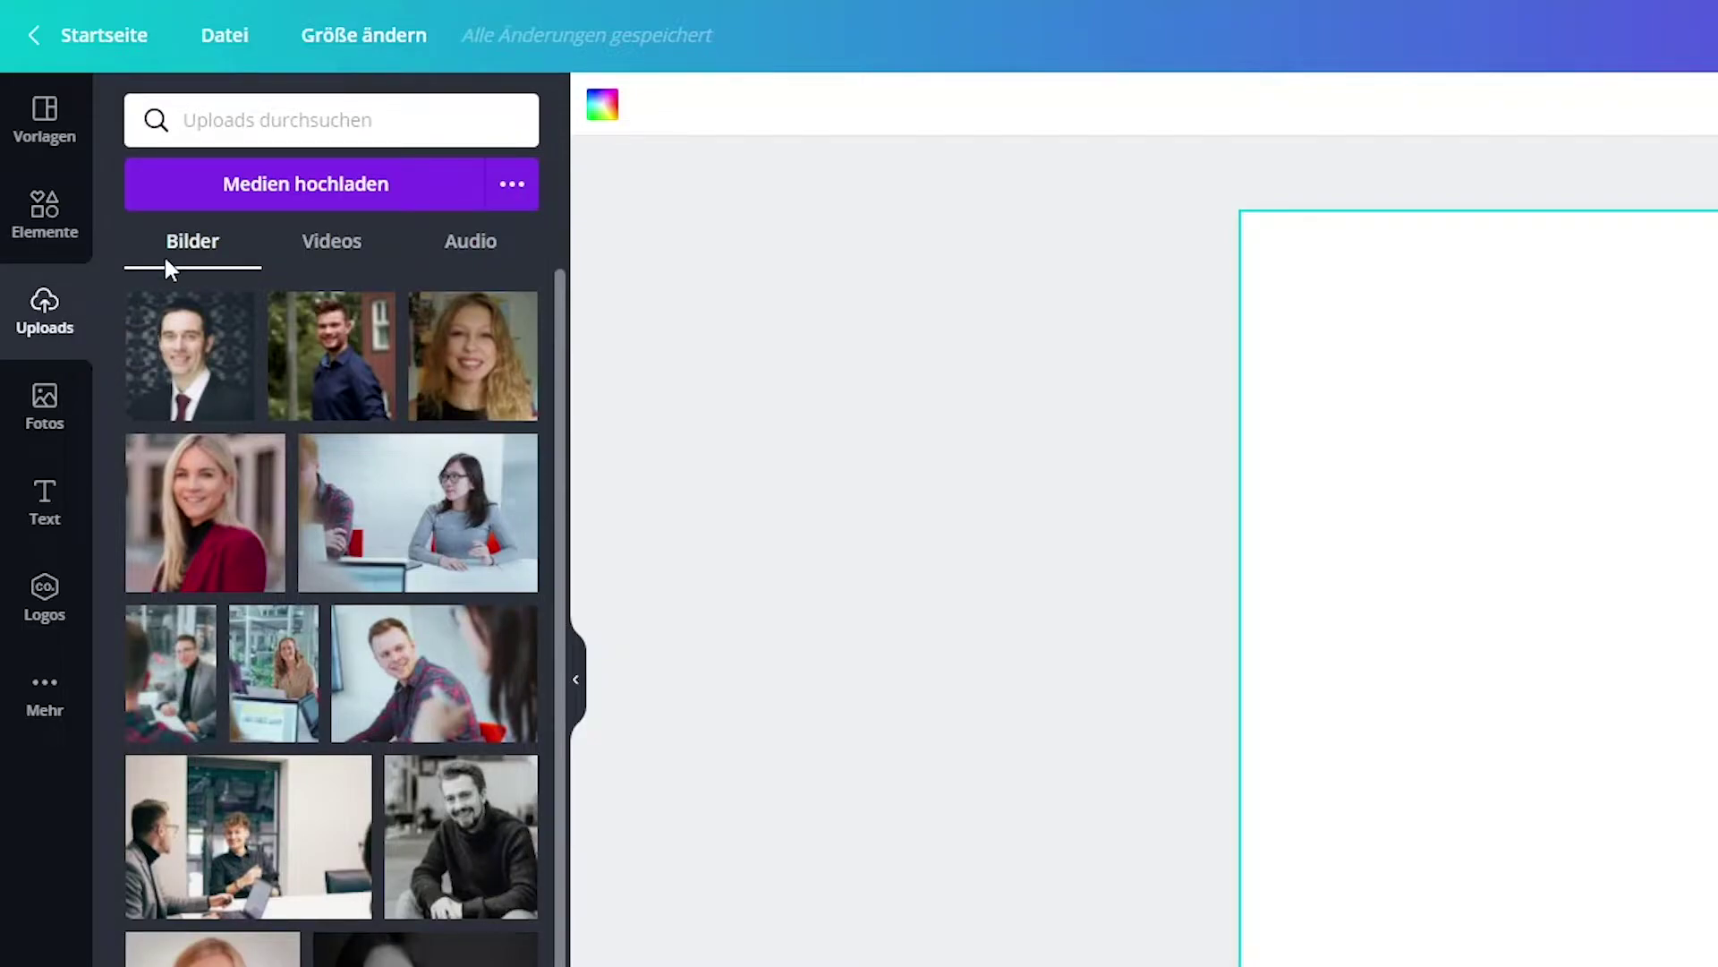
Step: Drag the uploaded photo of the smiling man onto the poster page, skipping any new upload
{"action": "left_click", "coordinate": [279, 197]}
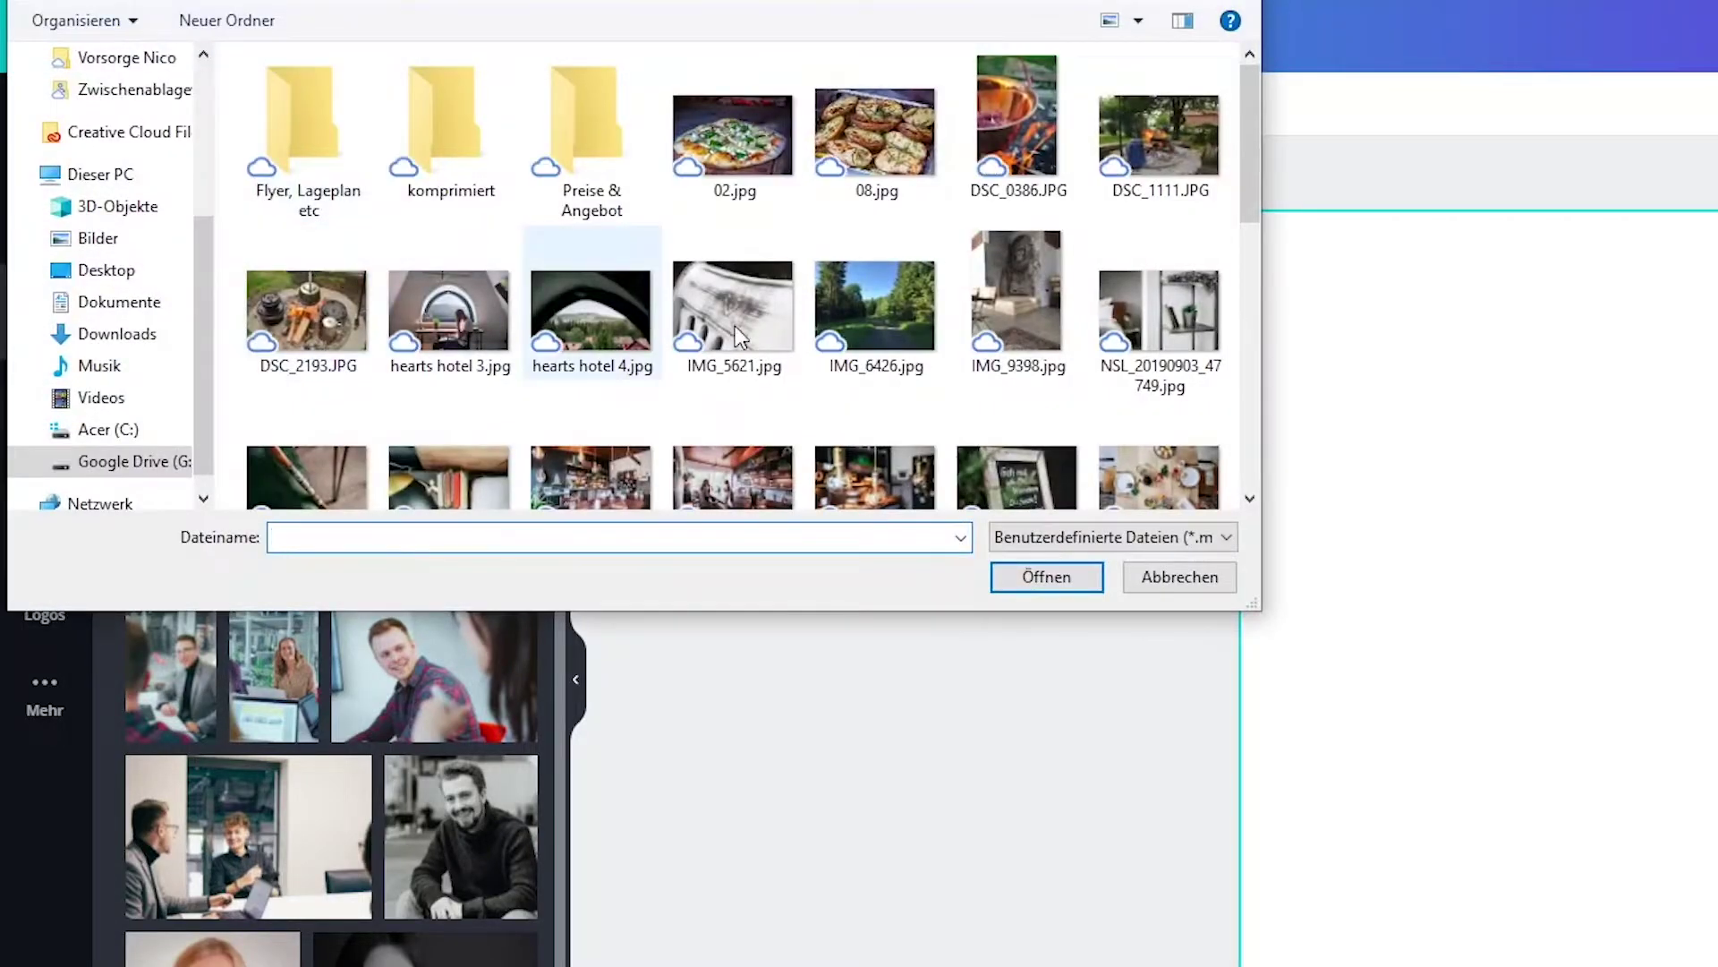
{"action": "key", "text": "Escape"}
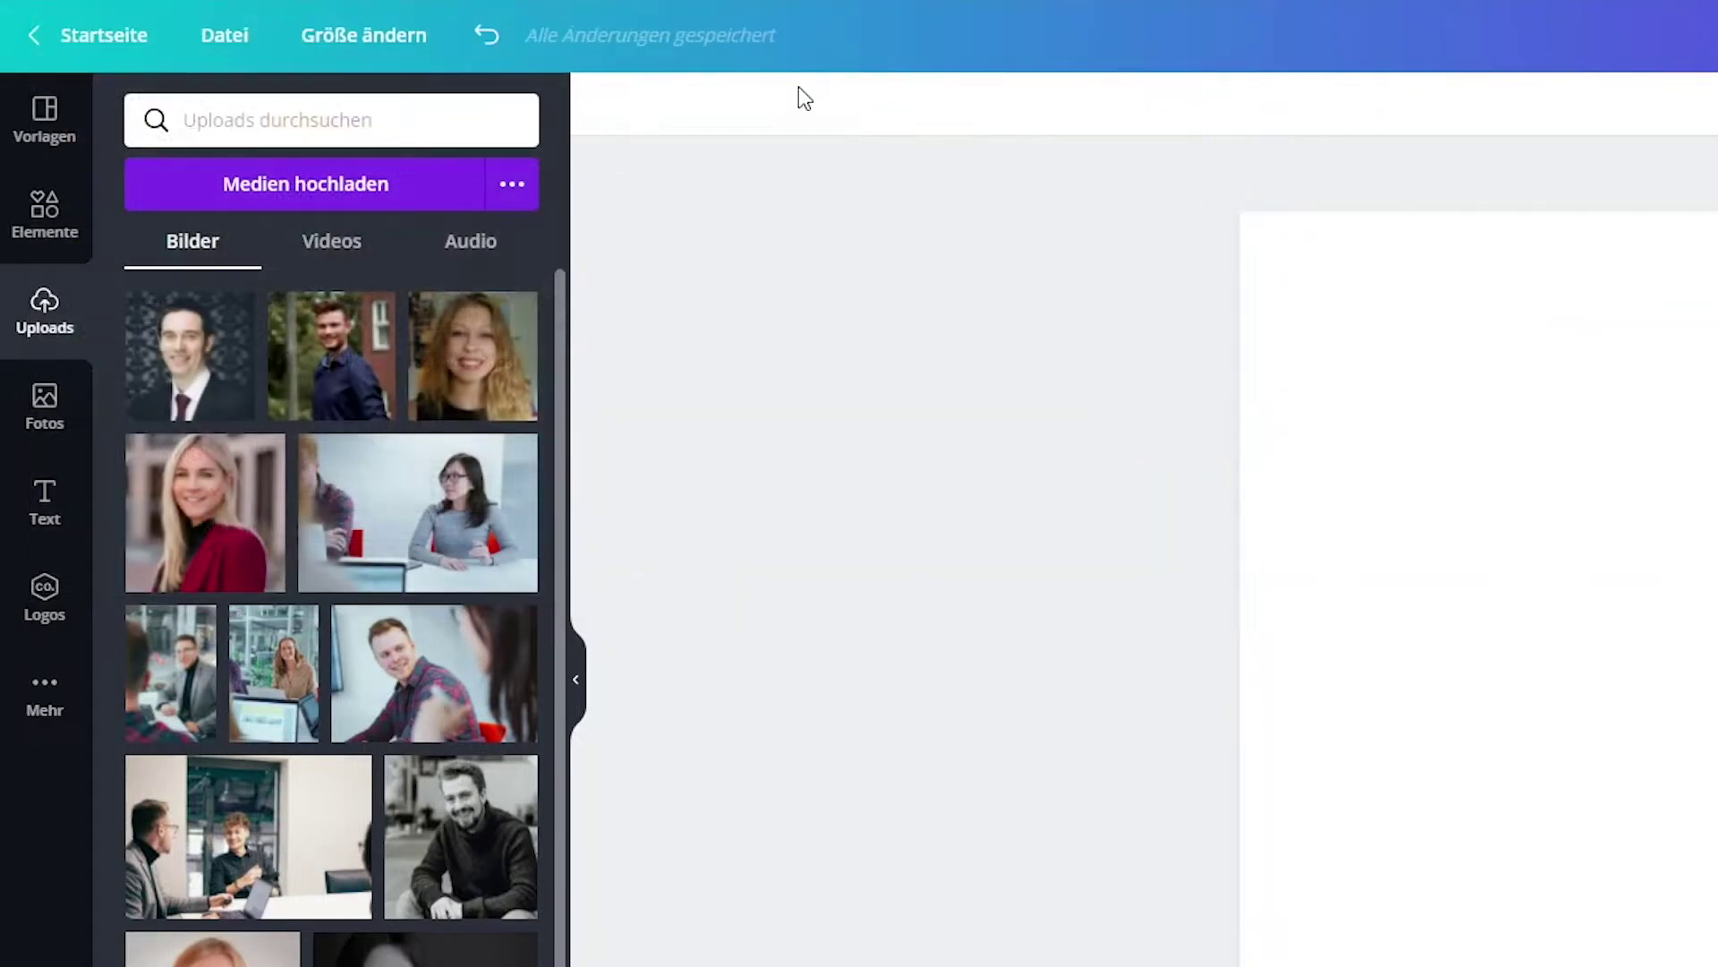
{"action": "mouse_move", "coordinate": [330, 356]}
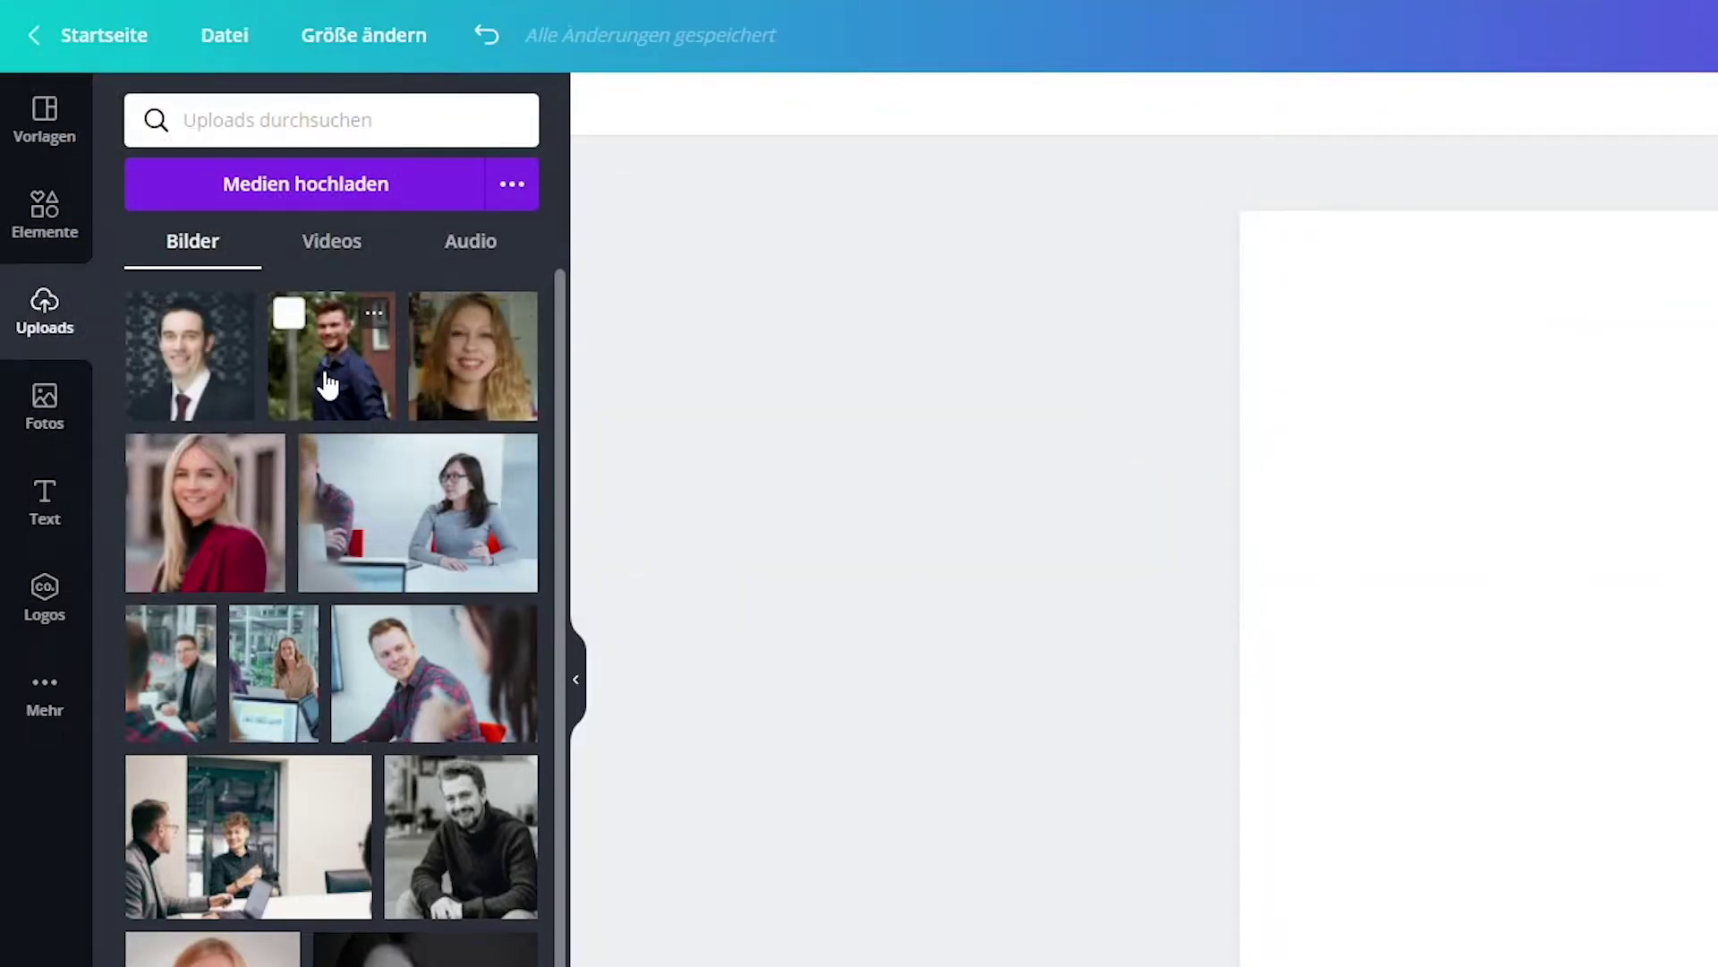
{"action": "left_click_drag", "start_coordinate": [324, 385], "coordinate": [1373, 474]}
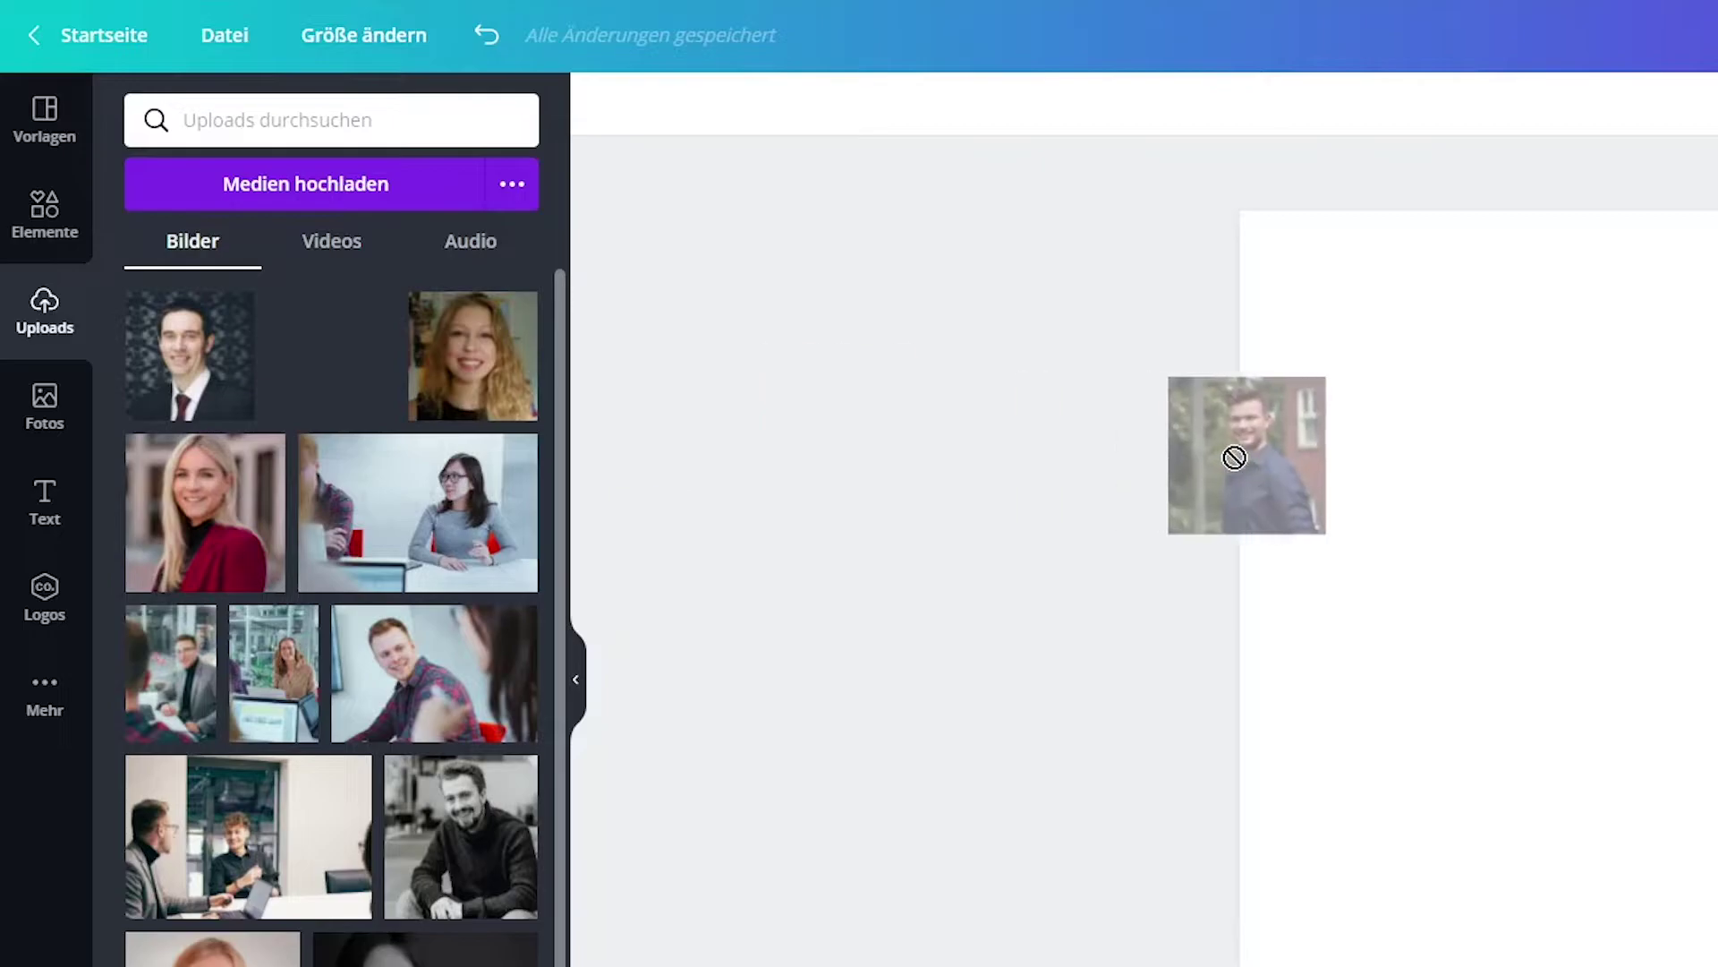
{"action": "mouse_move", "coordinate": [1374, 468]}
{"action": "left_mouse_down"}
{"action": "mouse_move", "coordinate": [1270, 449]}
{"action": "mouse_move", "coordinate": [1307, 463]}
{"action": "left_mouse_up"}
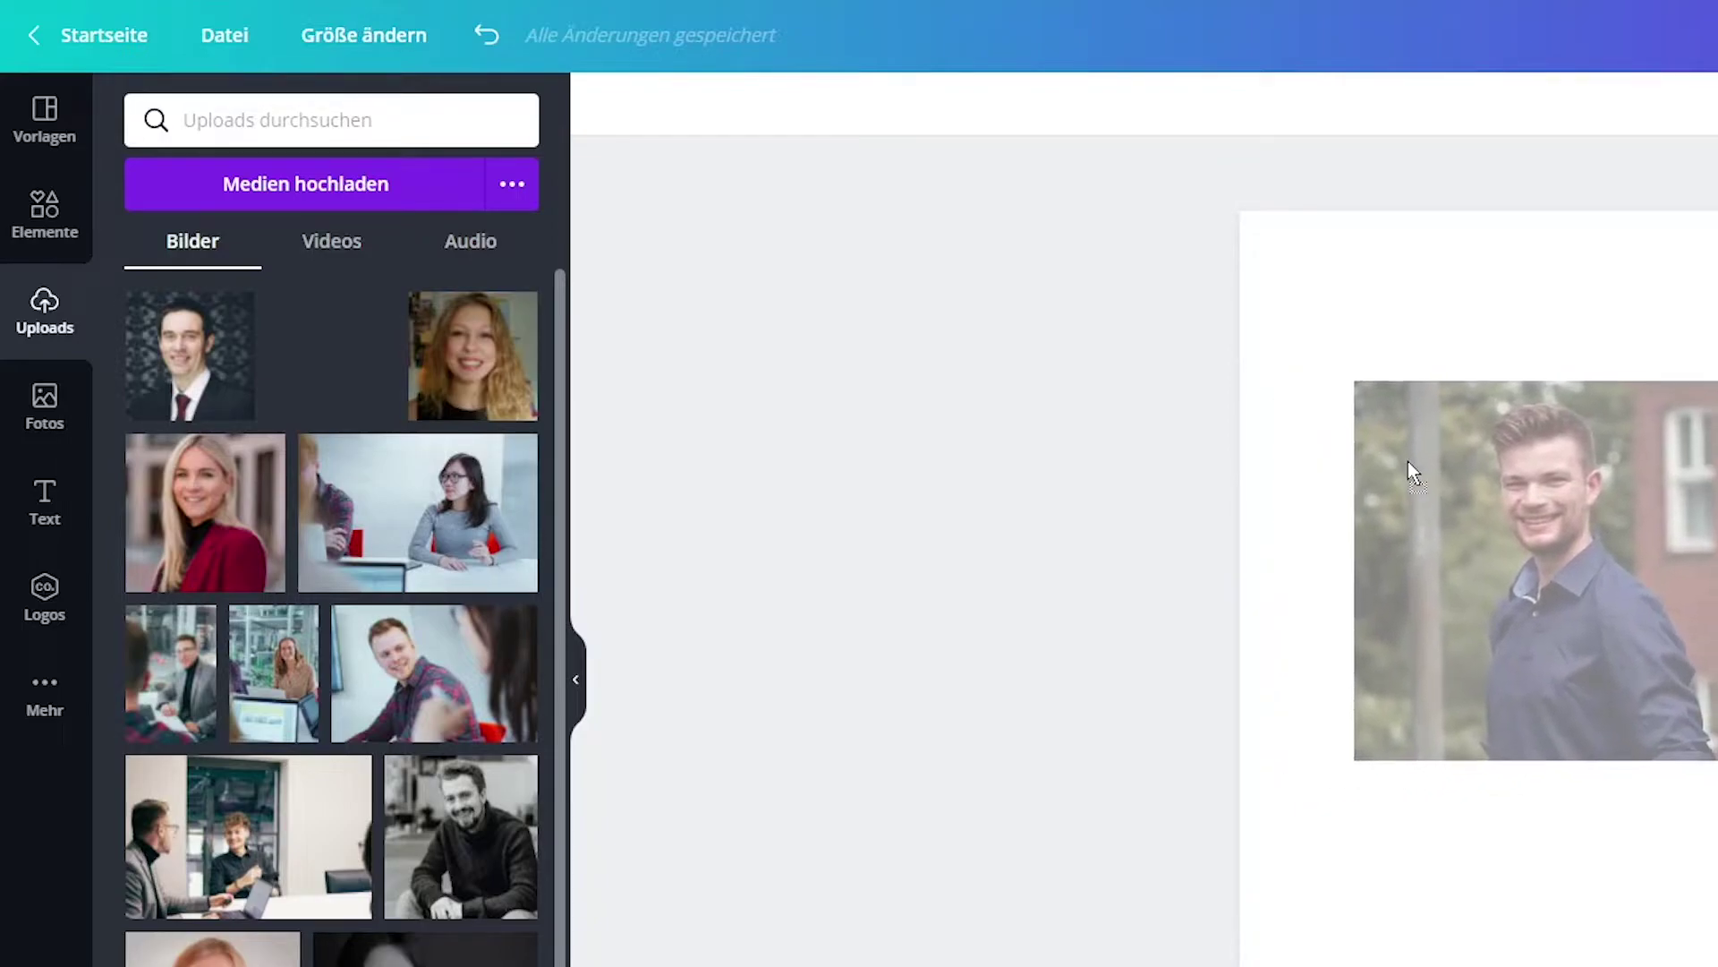
{"action": "left_click_drag", "start_coordinate": [1306, 464], "coordinate": [1405, 460]}
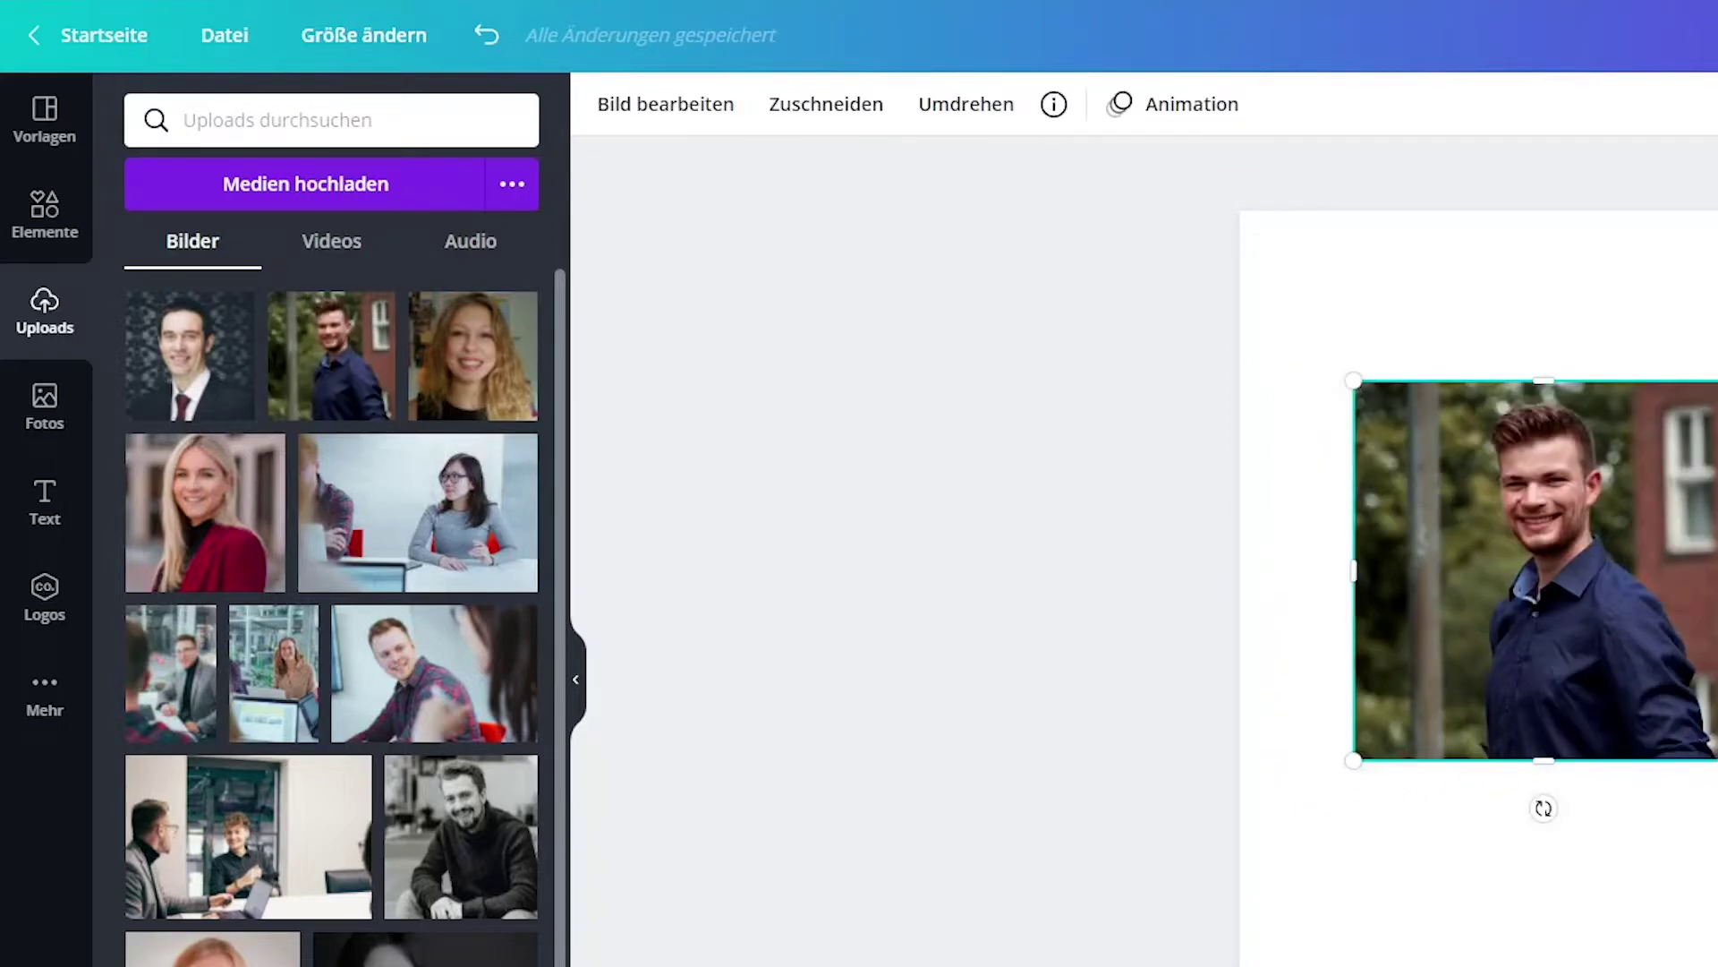
Step: Remove the photo's background with Hintergrundentferner, then enlarge the man and move him lower on the page
{"action": "left_click", "coordinate": [695, 127]}
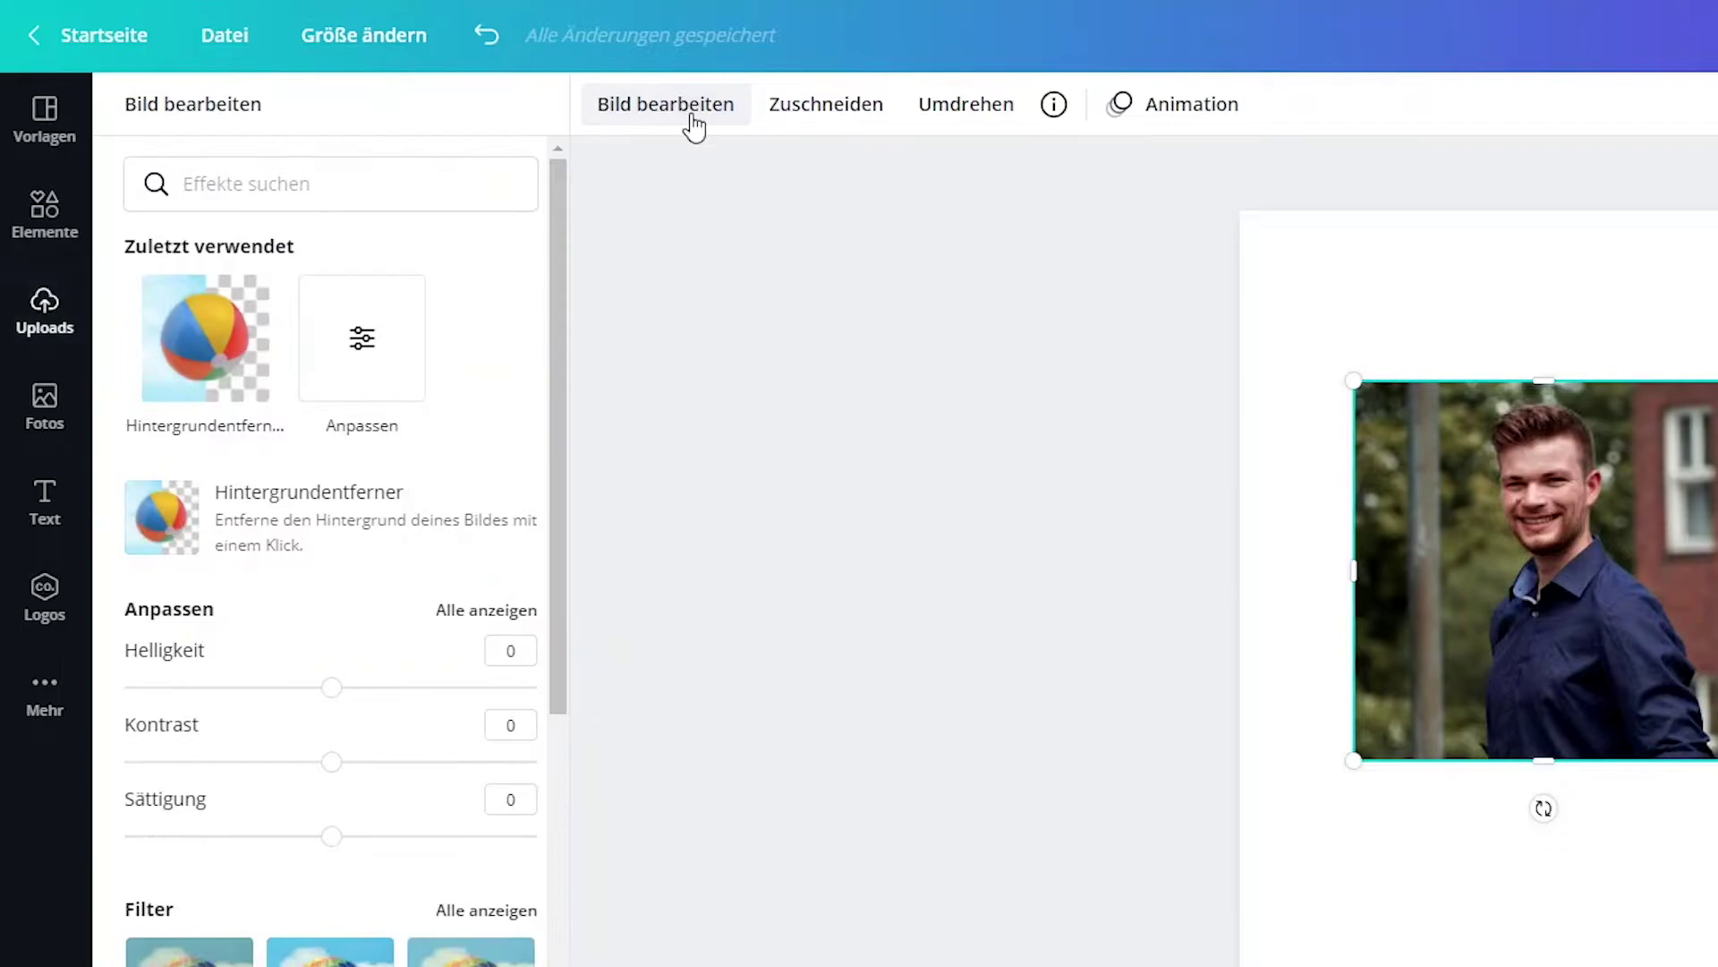
{"action": "left_click", "coordinate": [222, 348]}
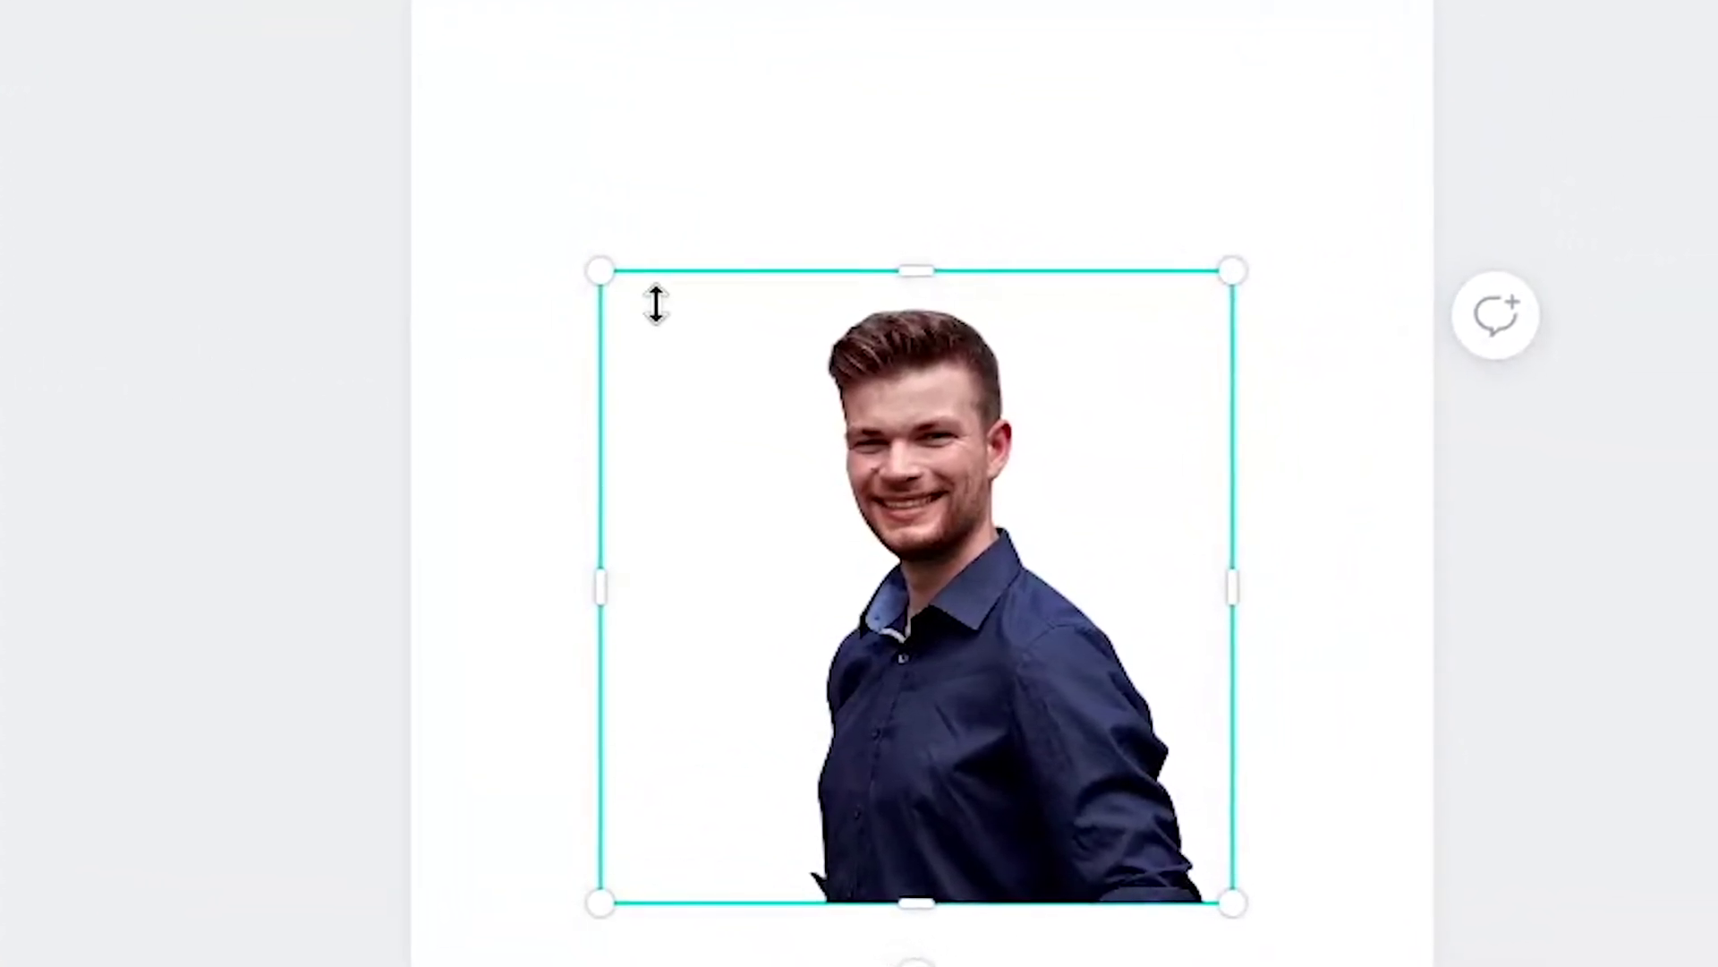
{"action": "left_click_drag", "start_coordinate": [599, 280], "coordinate": [250, 32]}
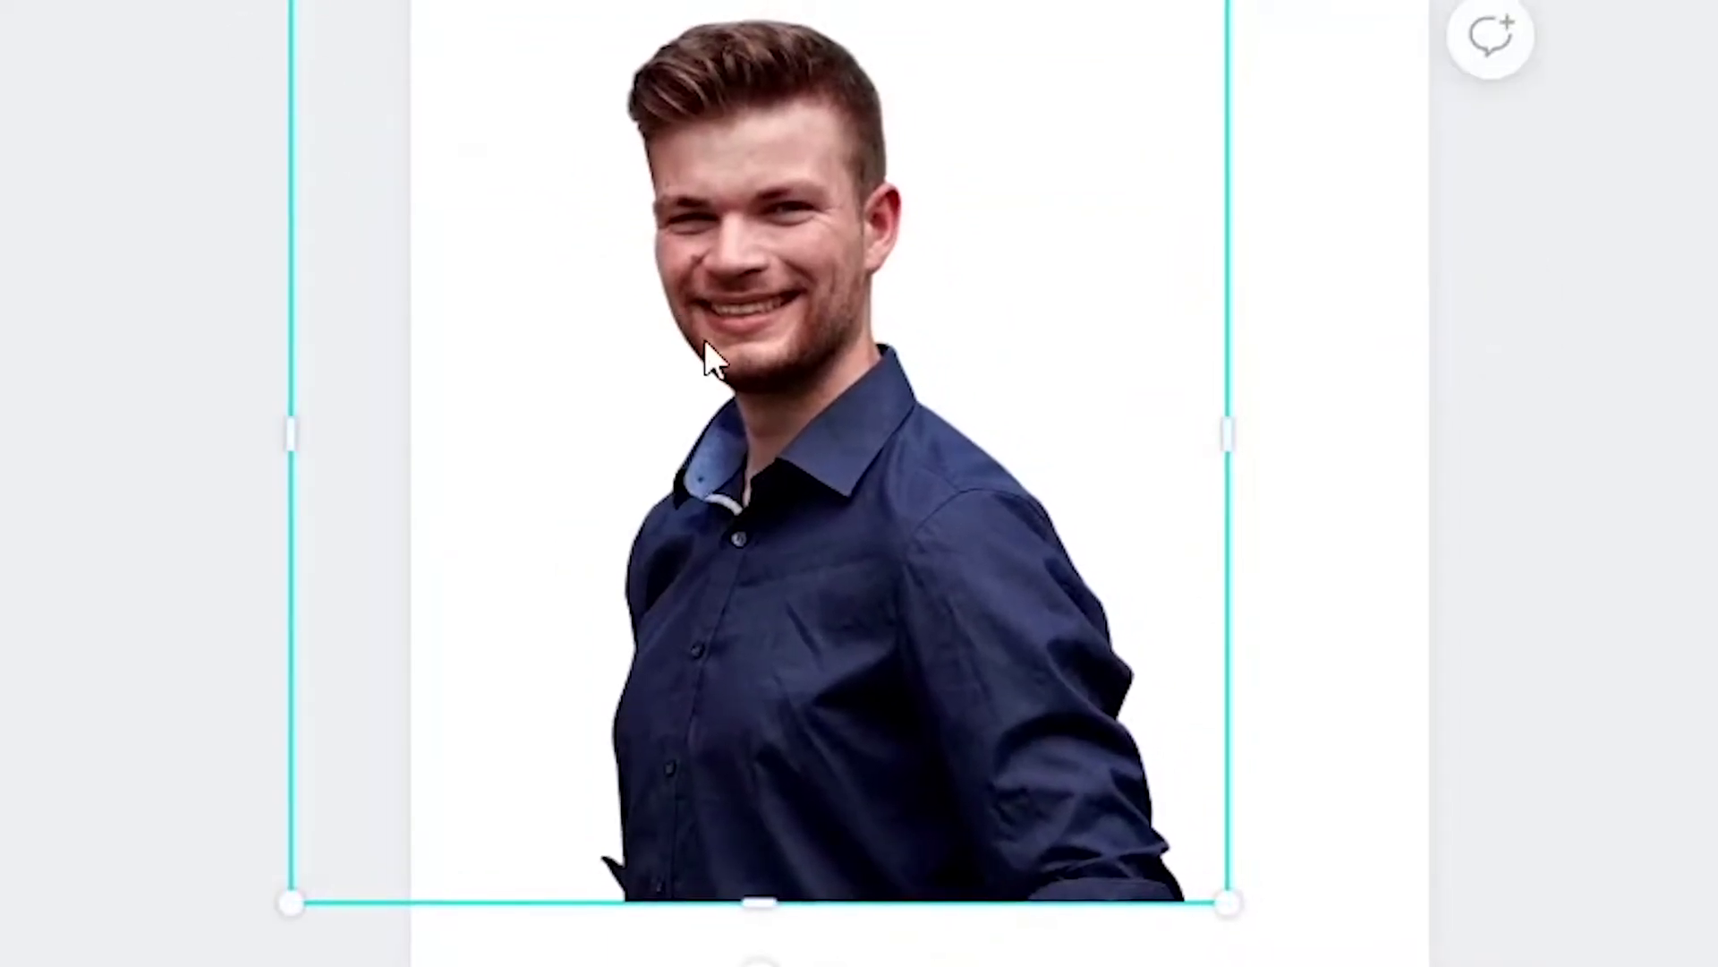
{"action": "left_click_drag", "start_coordinate": [707, 349], "coordinate": [993, 782]}
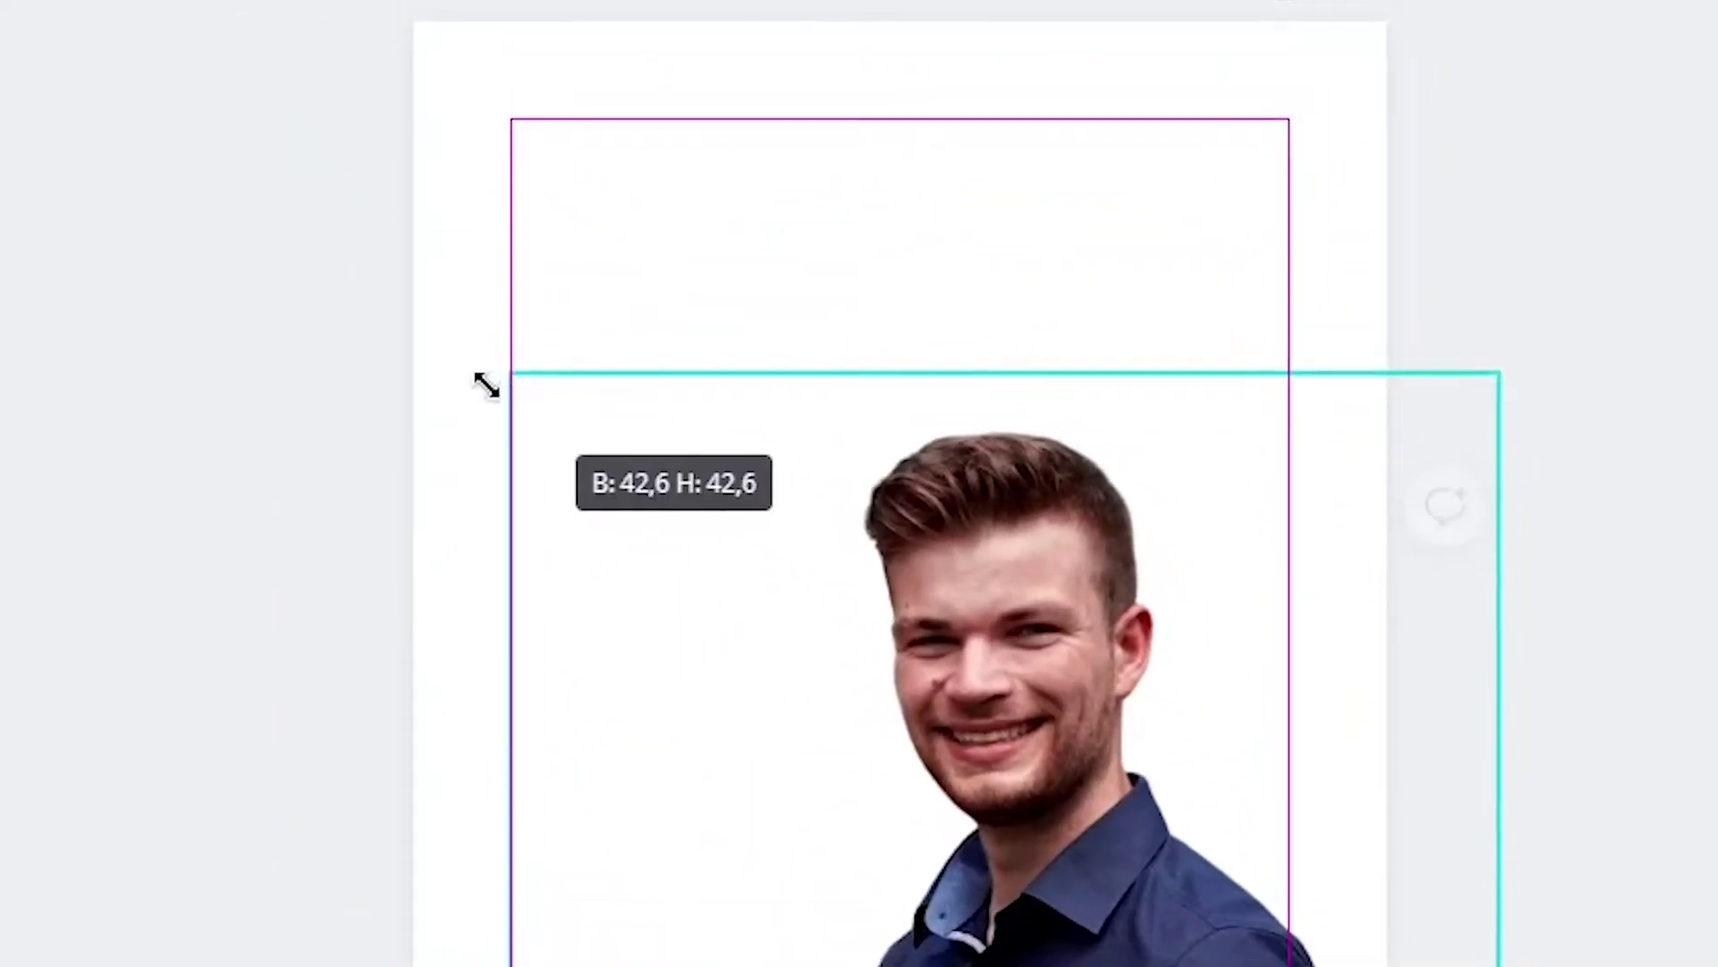
{"action": "left_click_drag", "start_coordinate": [609, 467], "coordinate": [467, 334]}
{"action": "left_click_drag", "start_coordinate": [1151, 851], "coordinate": [1280, 904]}
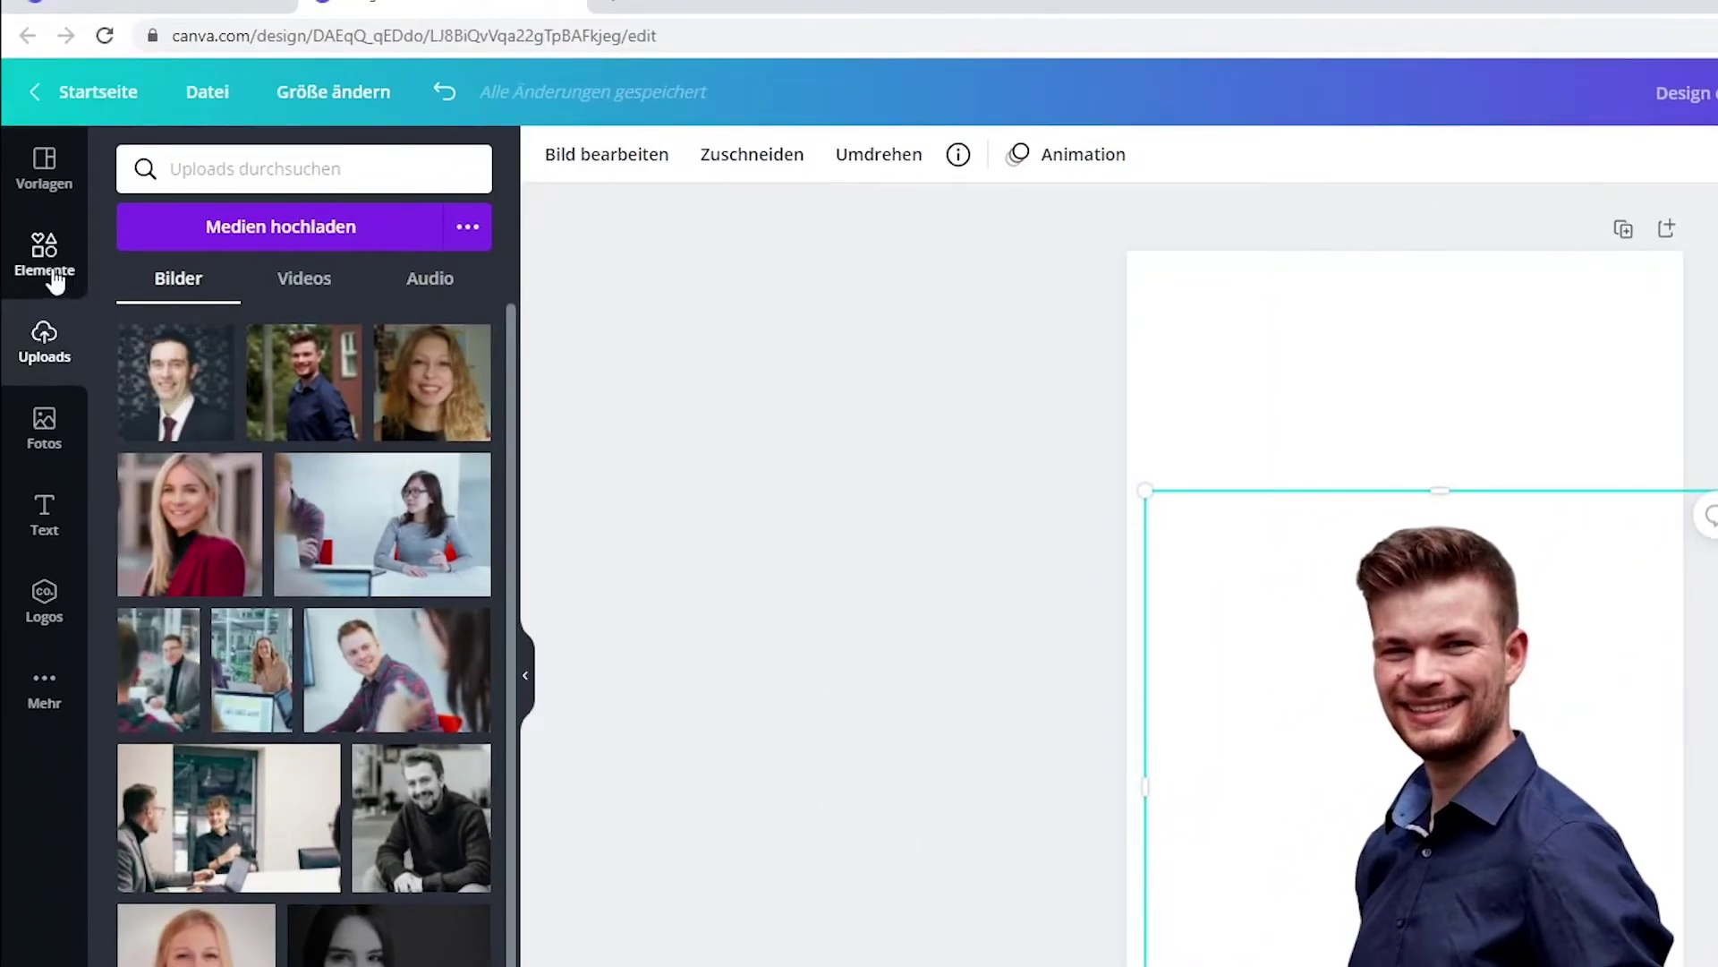
Step: Set a Natur forest photo as the page background and blur it to 34
{"action": "left_click", "coordinate": [53, 280]}
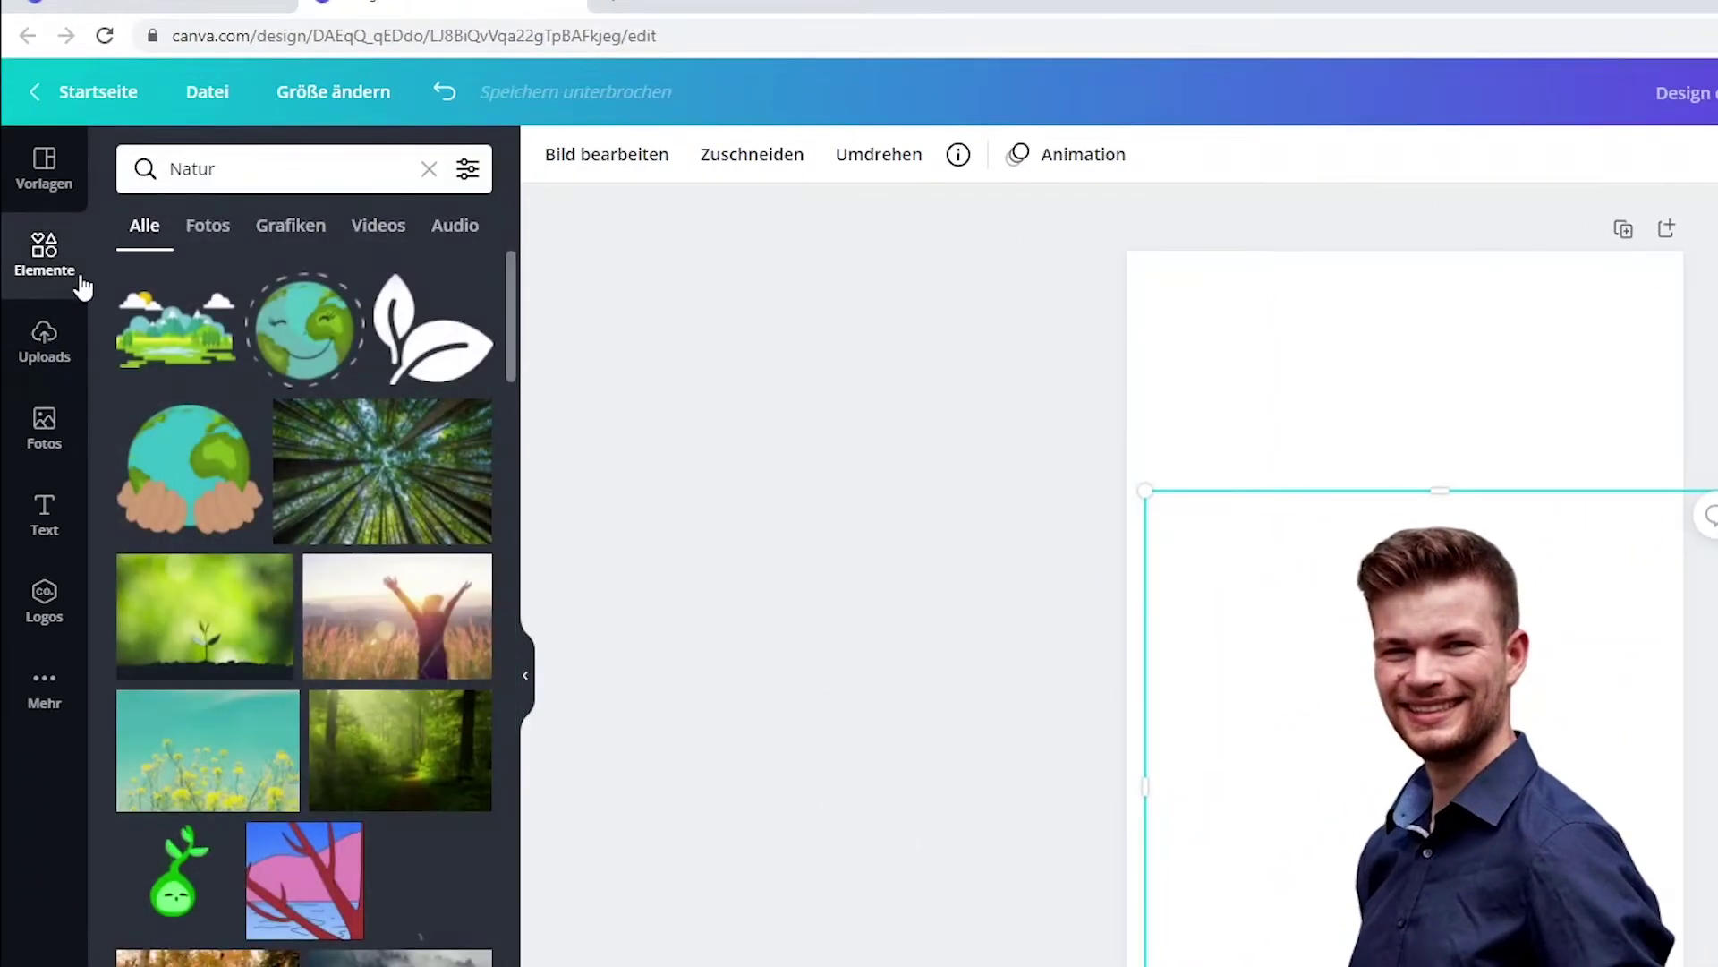
{"action": "mouse_move", "coordinate": [384, 470]}
{"action": "left_mouse_down"}
{"action": "mouse_move", "coordinate": [1178, 399]}
{"action": "mouse_move", "coordinate": [1146, 390]}
{"action": "left_mouse_up"}
{"action": "left_click", "coordinate": [1148, 336]}
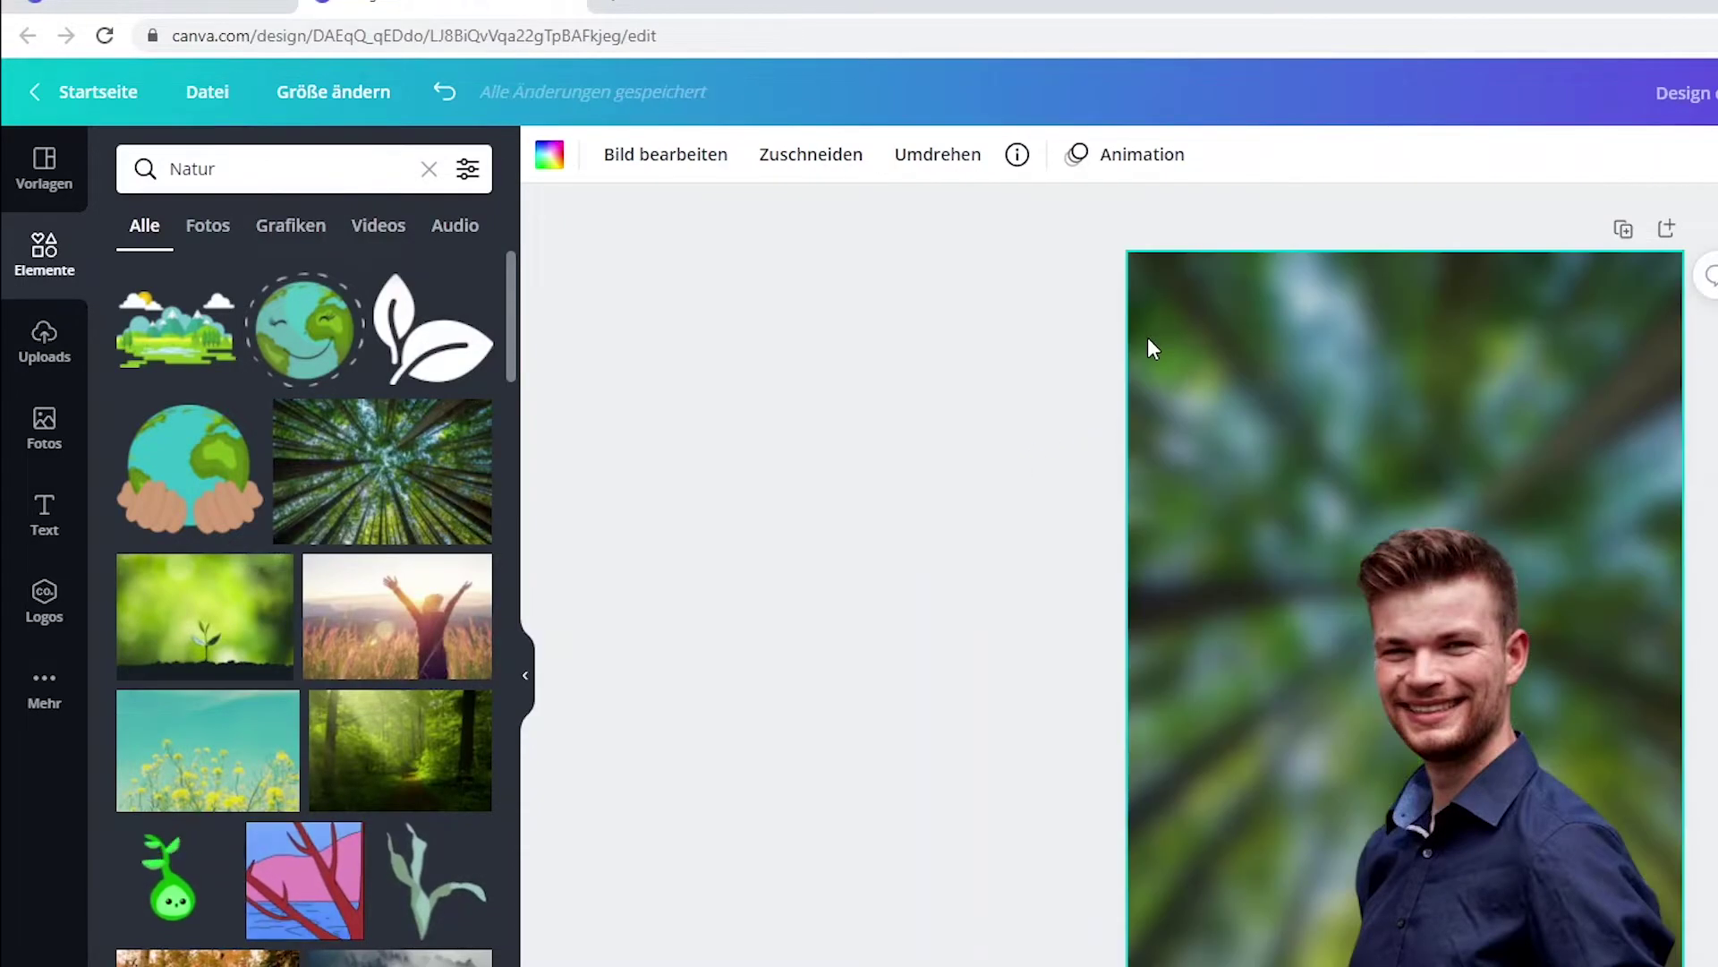
{"action": "left_click", "coordinate": [680, 157]}
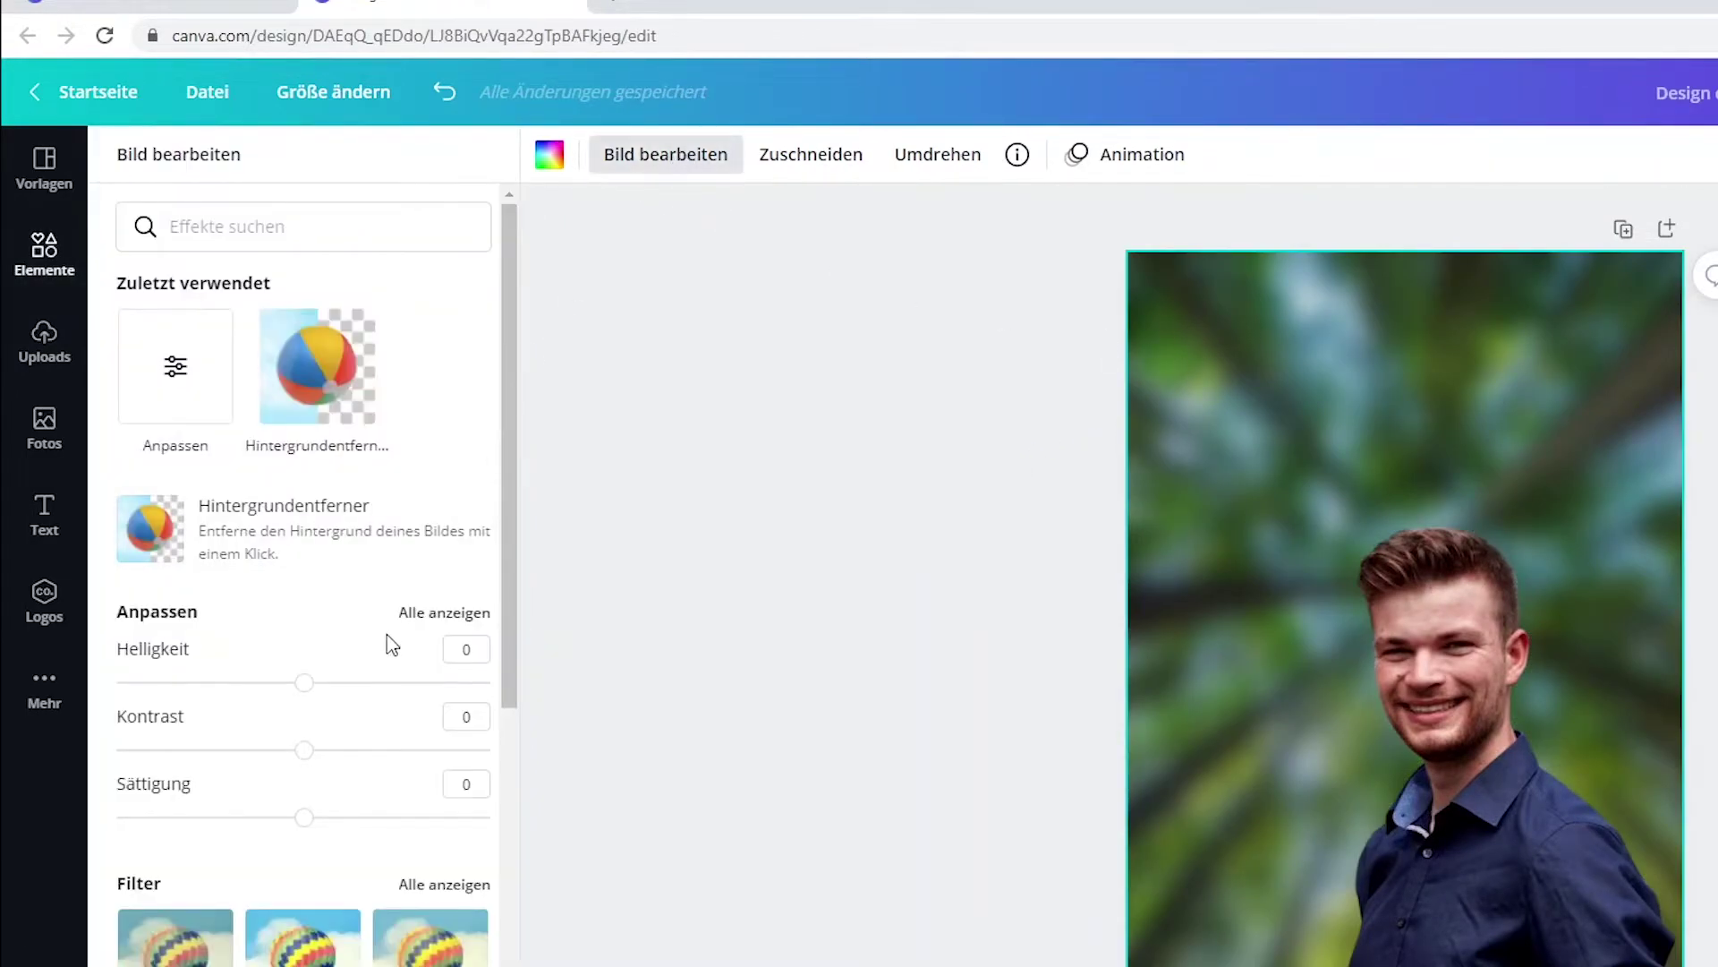
{"action": "left_click", "coordinate": [438, 613]}
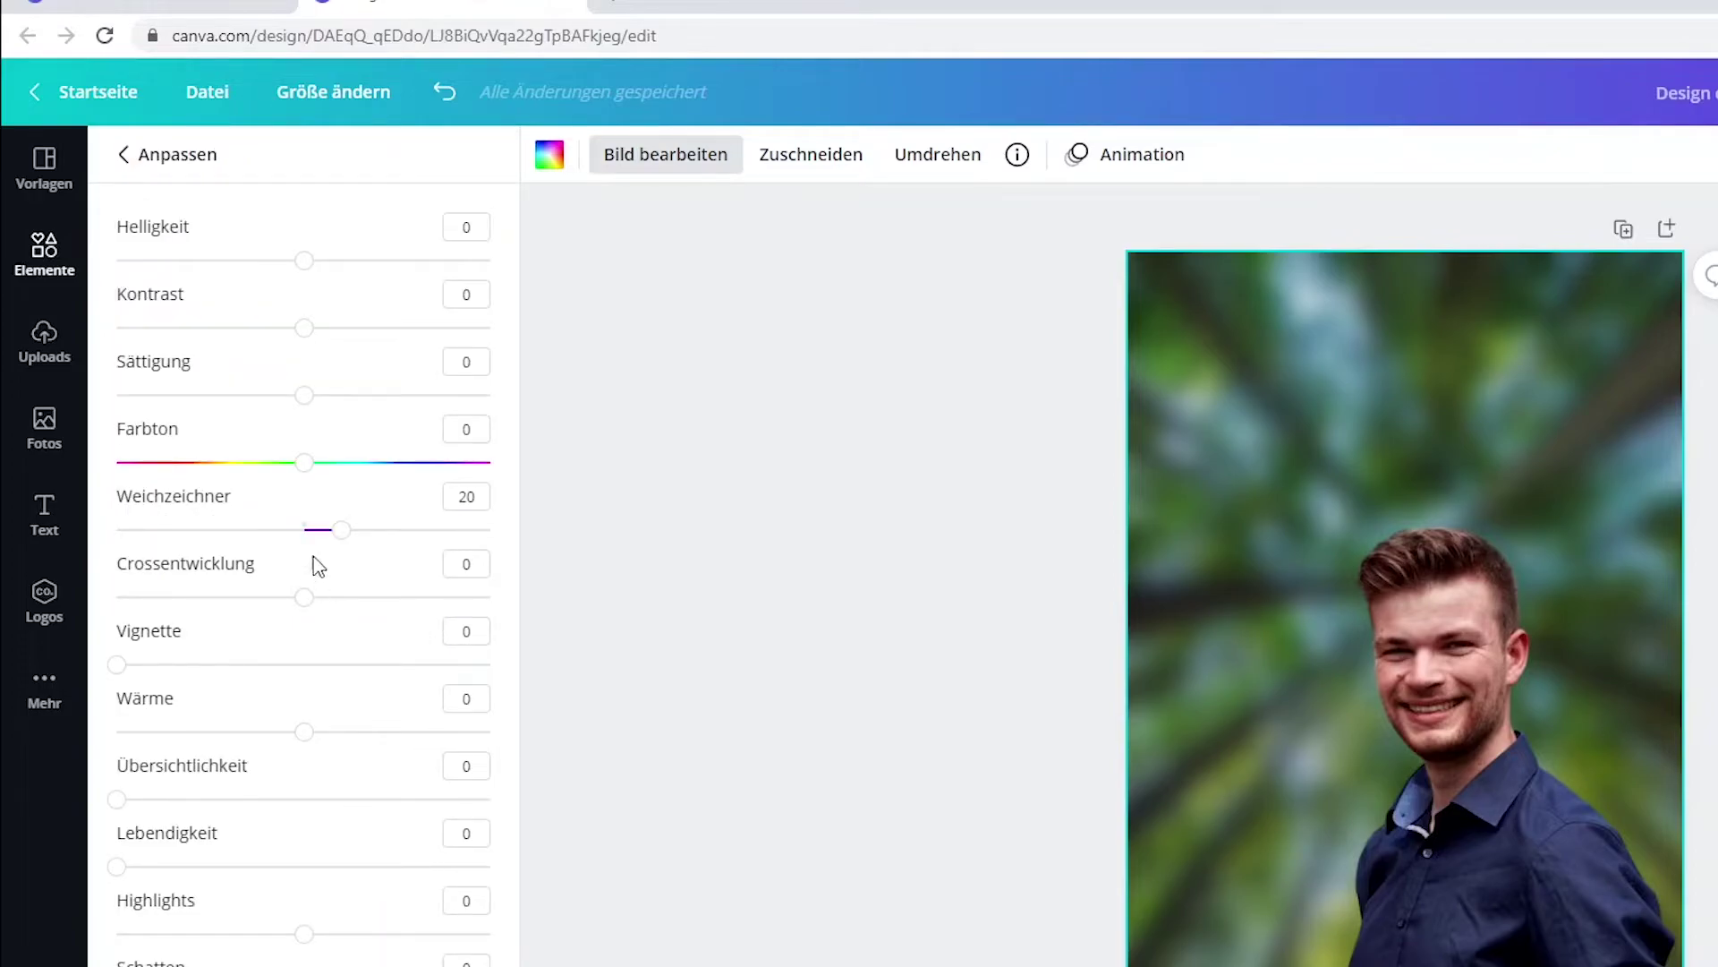
{"action": "left_click_drag", "start_coordinate": [341, 532], "coordinate": [361, 537]}
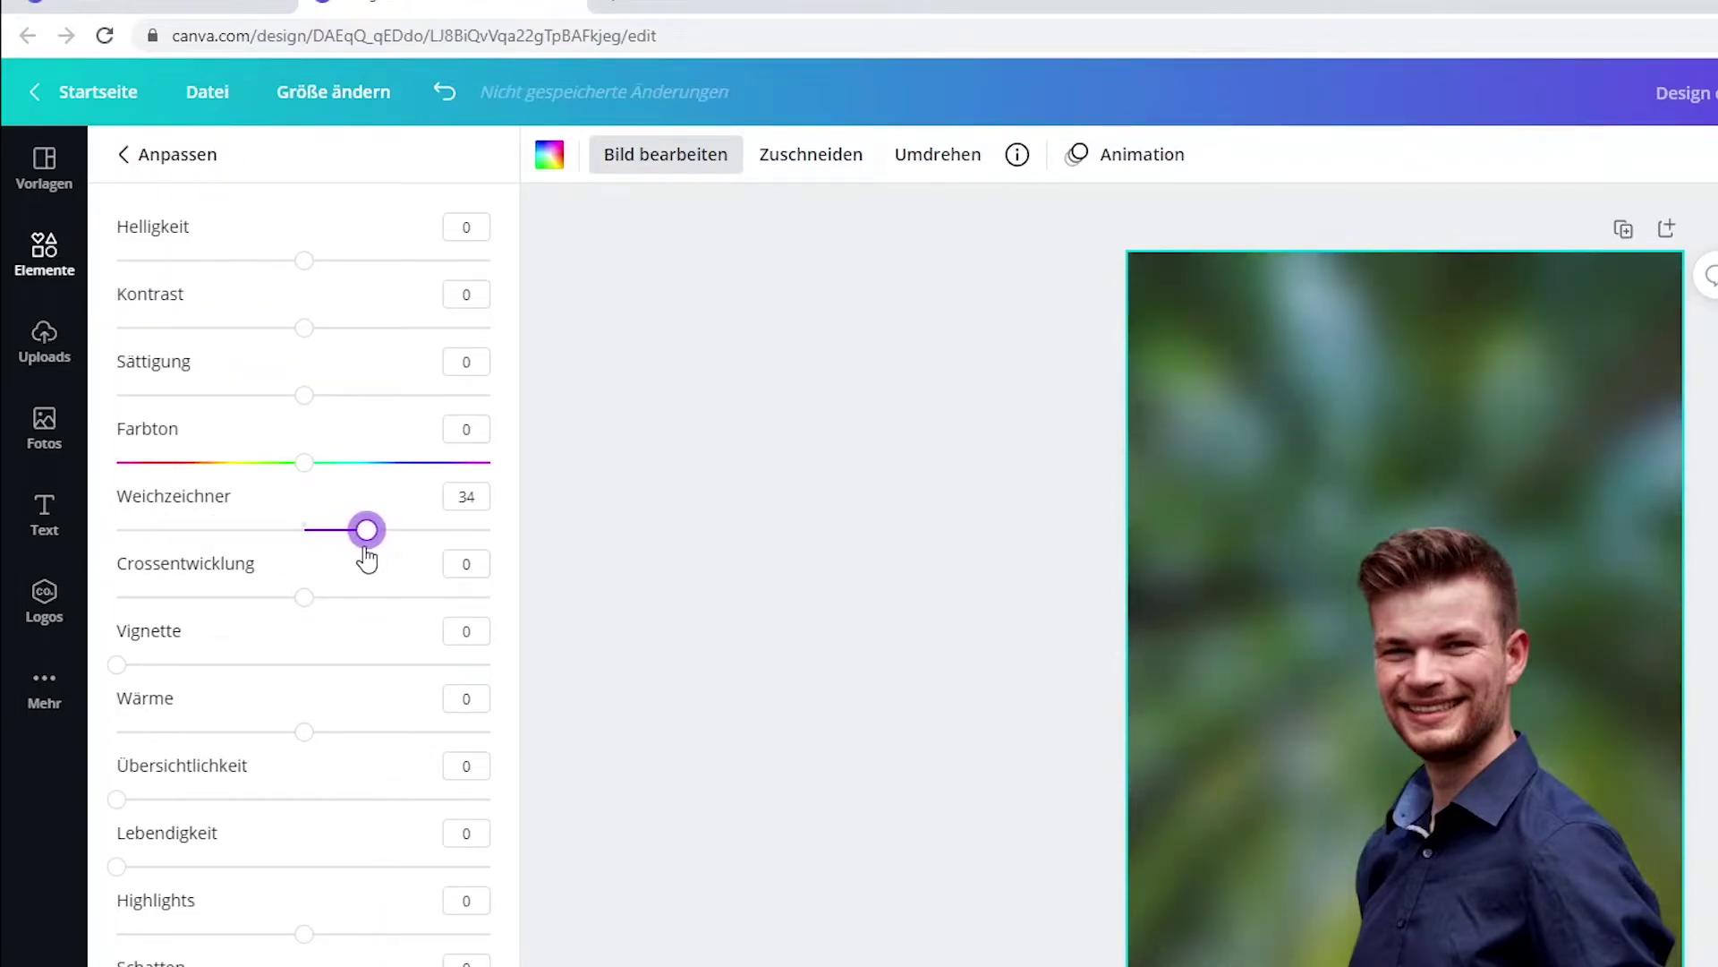
Step: Enlarge the cut-out man further and delete the forest background
{"action": "left_click", "coordinate": [1392, 763]}
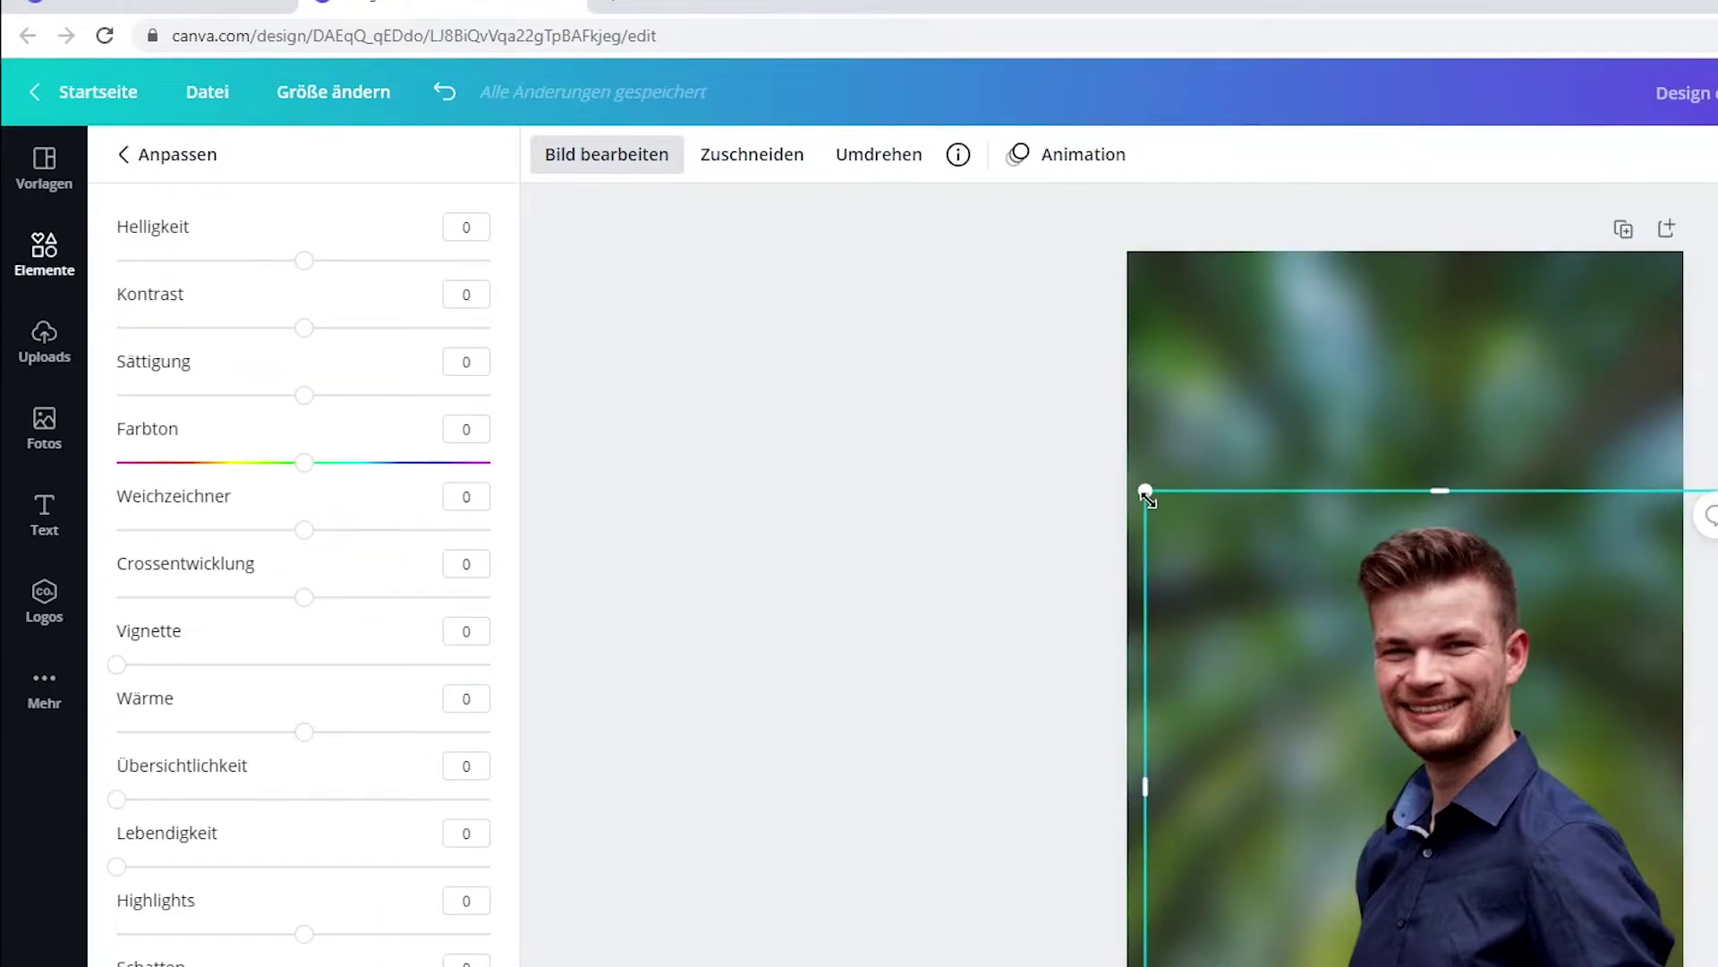
{"action": "left_click_drag", "start_coordinate": [1147, 494], "coordinate": [990, 428]}
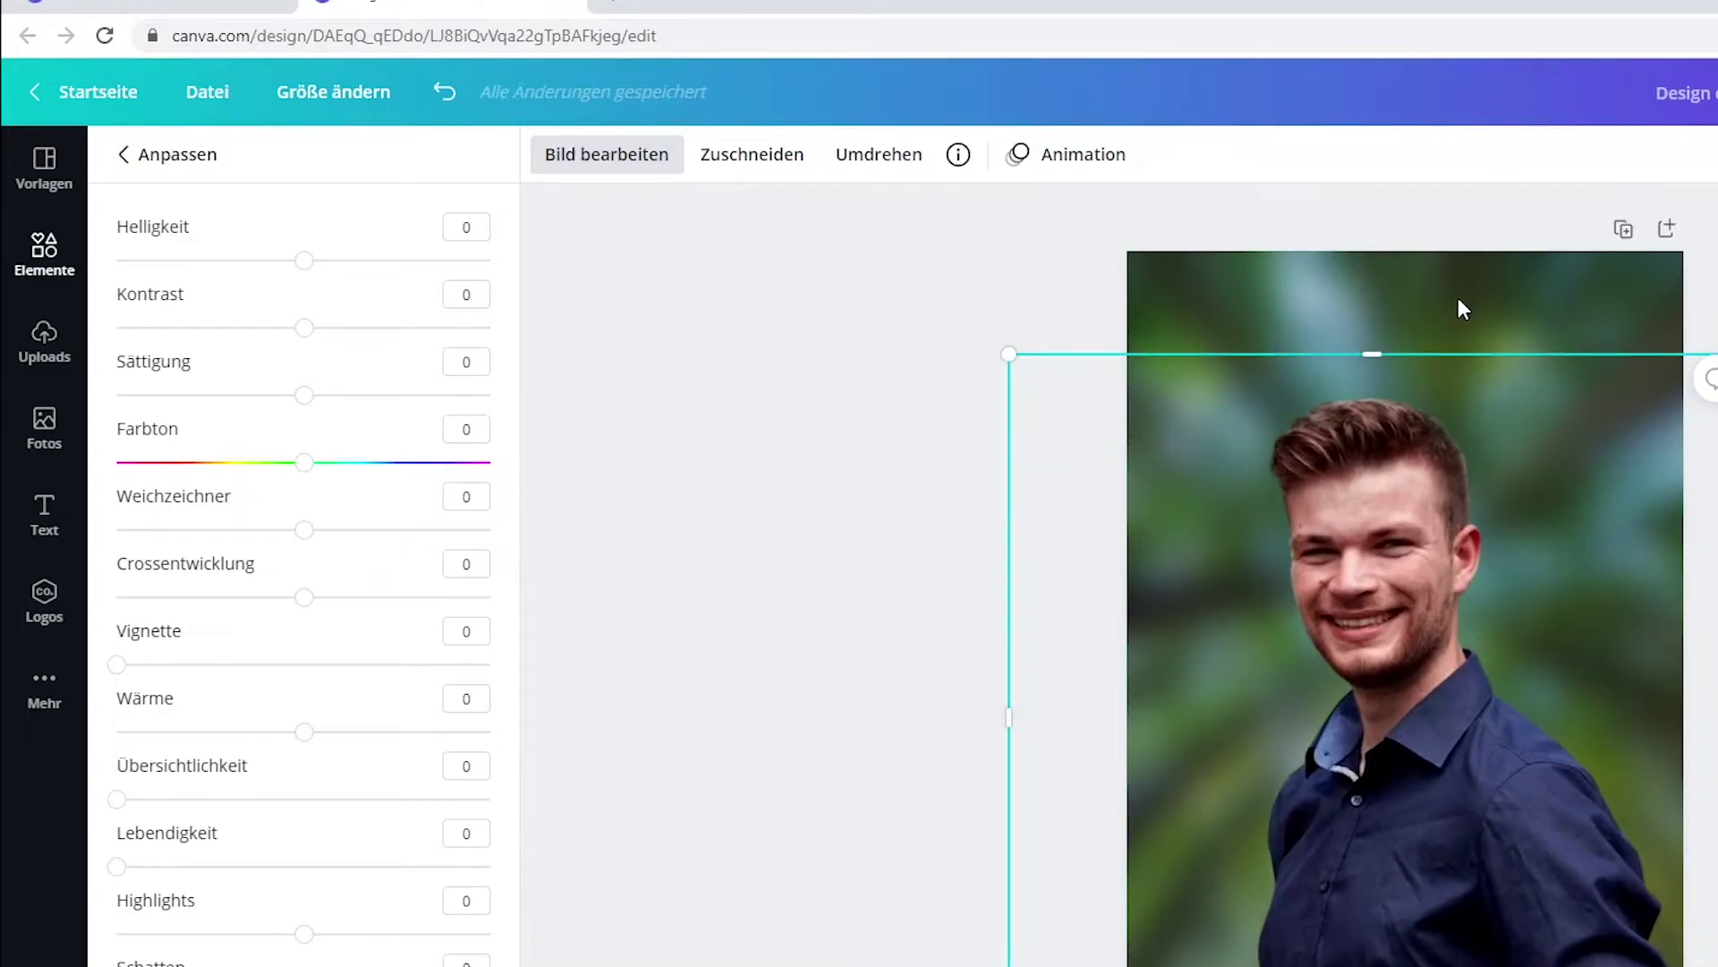
{"action": "left_click", "coordinate": [1375, 322]}
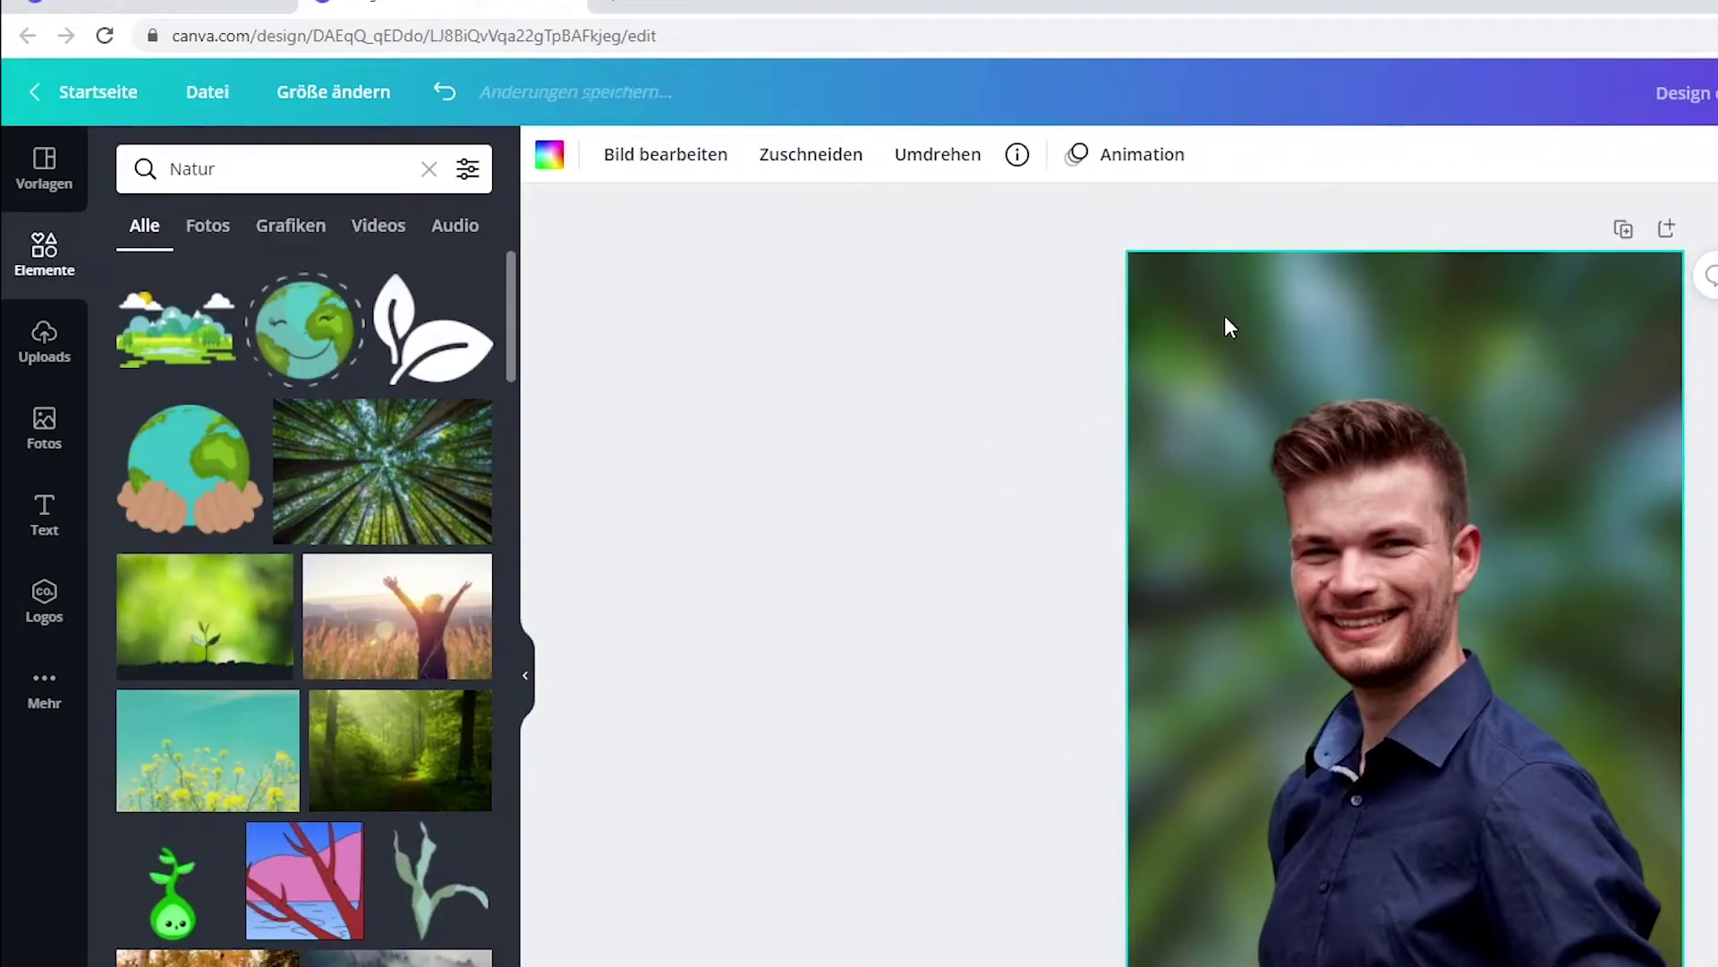
{"action": "key", "text": "Delete"}
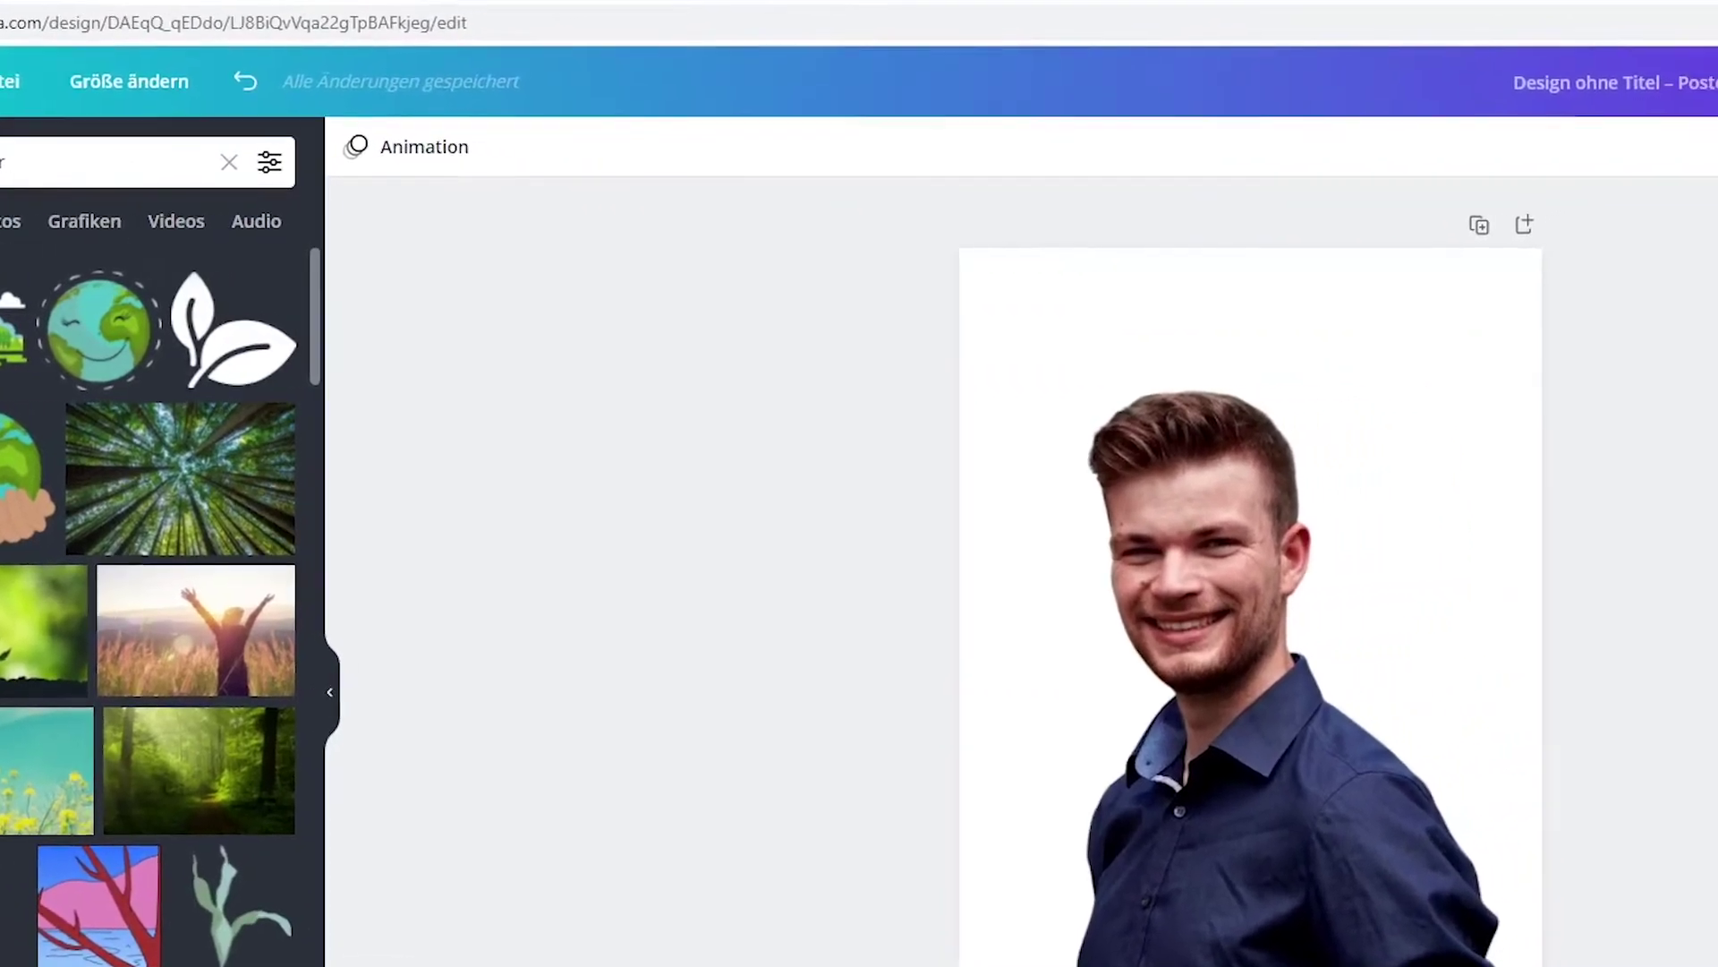
Step: Download the poster as a 1587 × 2245 px PNG with a transparent background
{"action": "left_click", "coordinate": [1371, 56]}
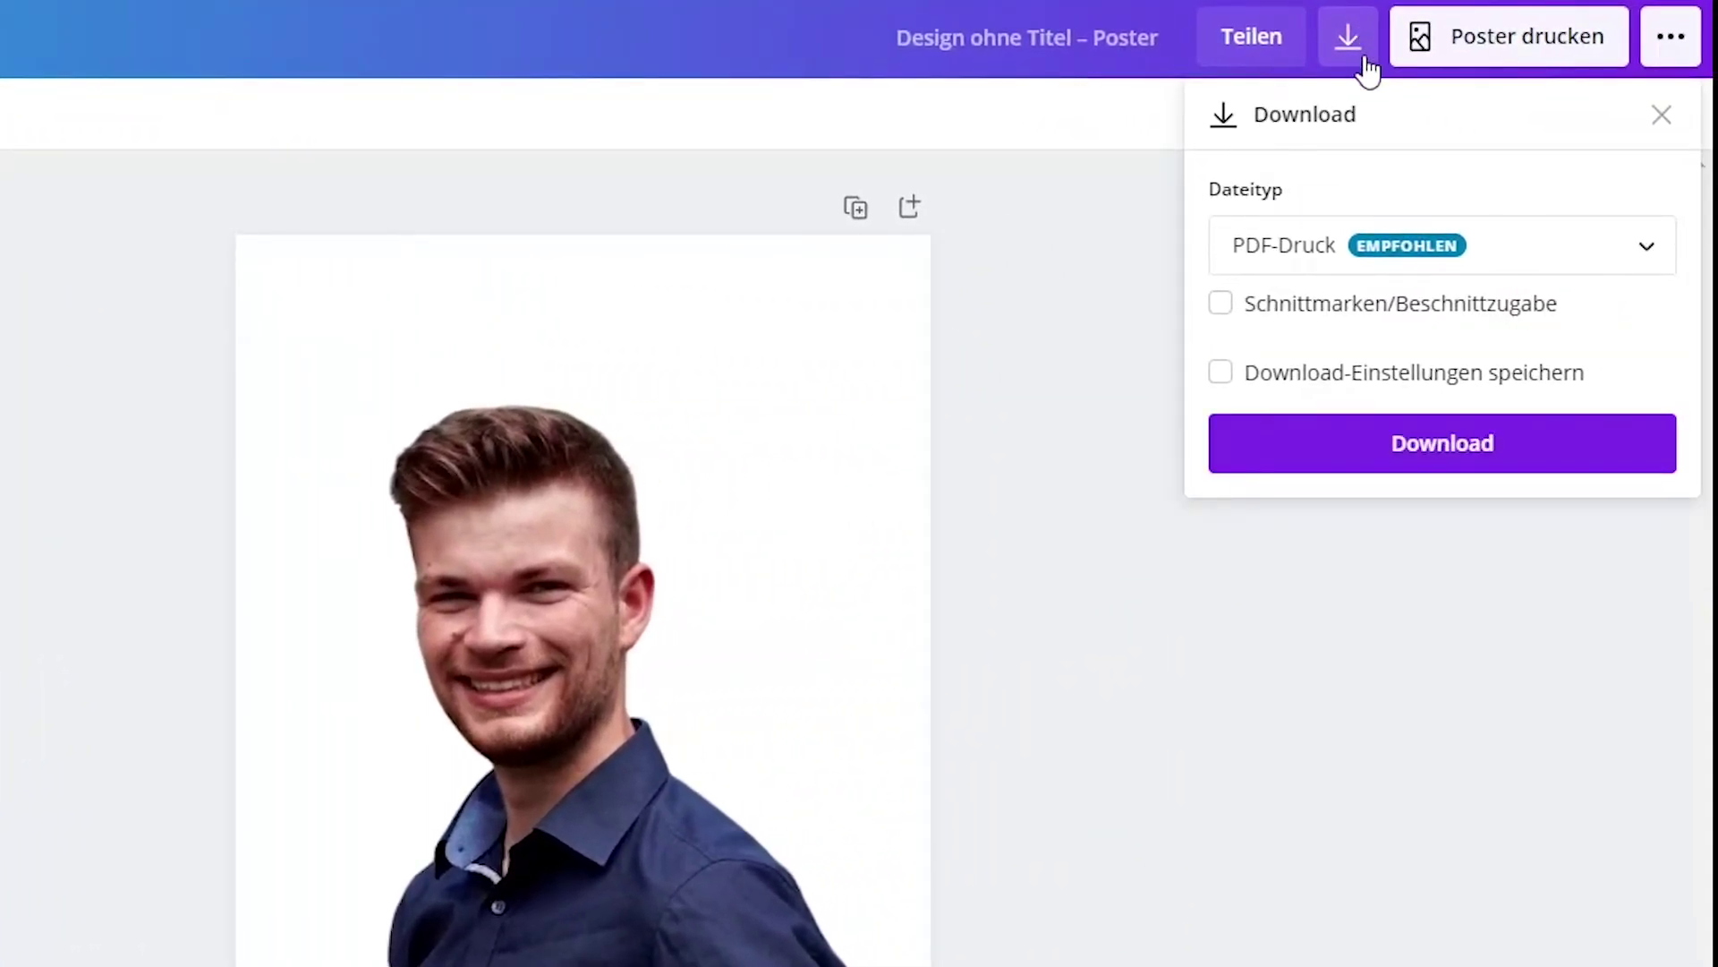
{"action": "left_click", "coordinate": [1343, 246]}
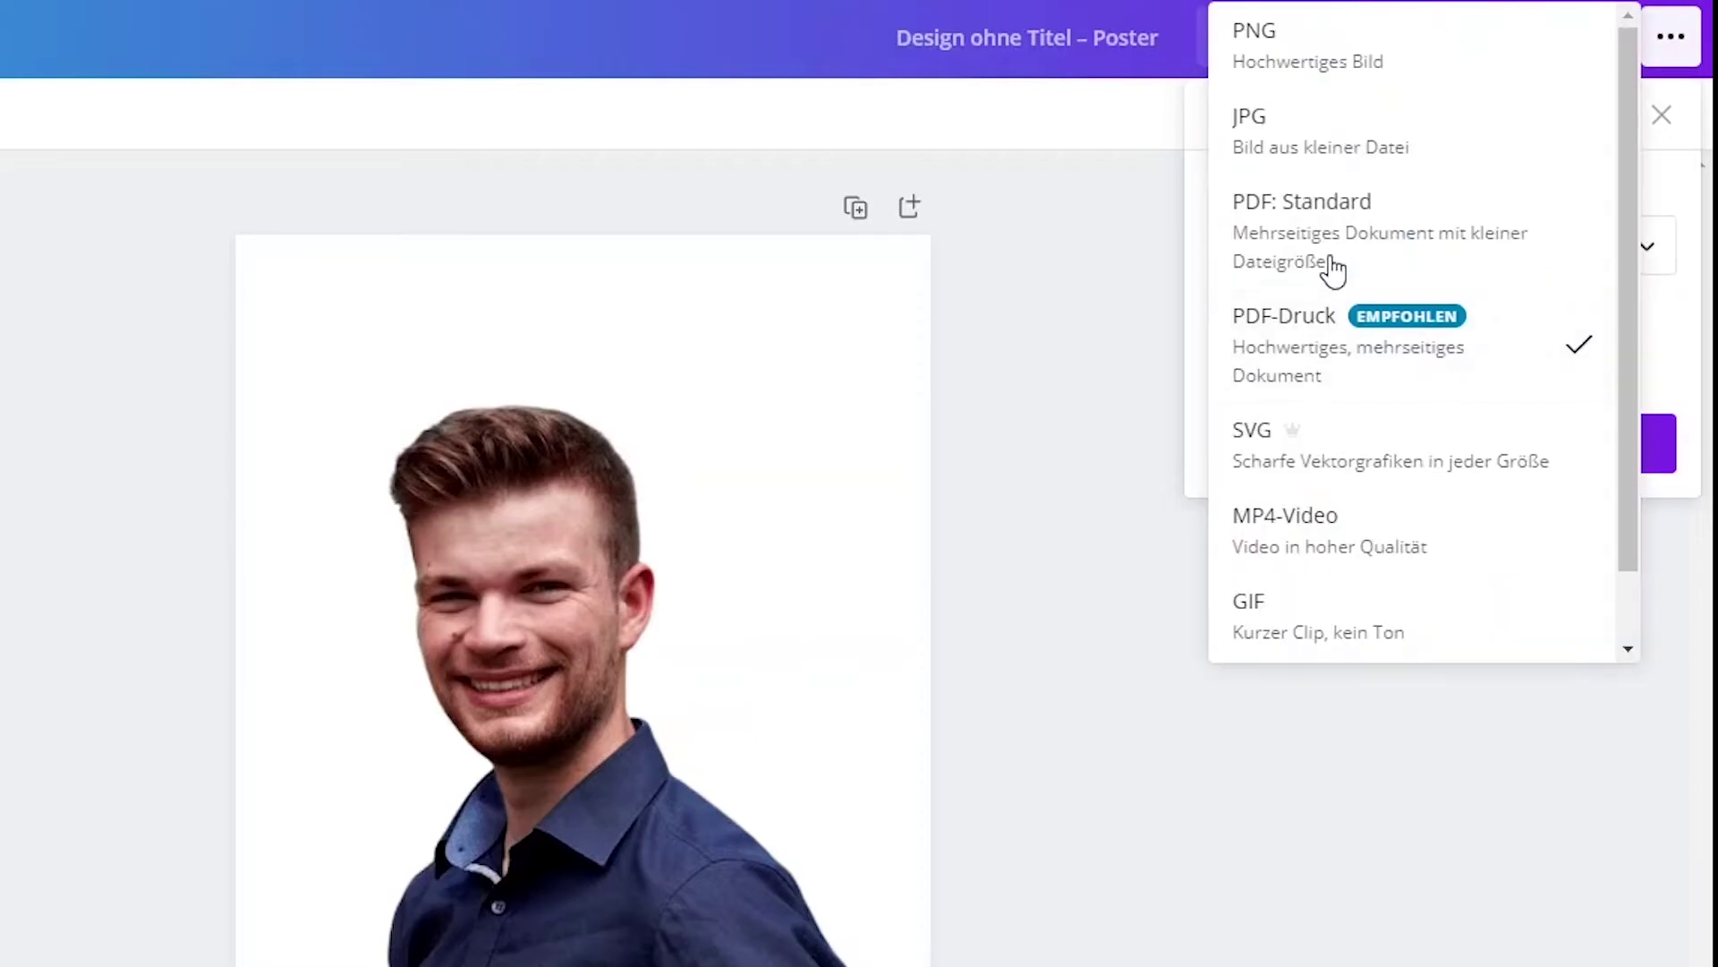
{"action": "left_click", "coordinate": [1329, 76]}
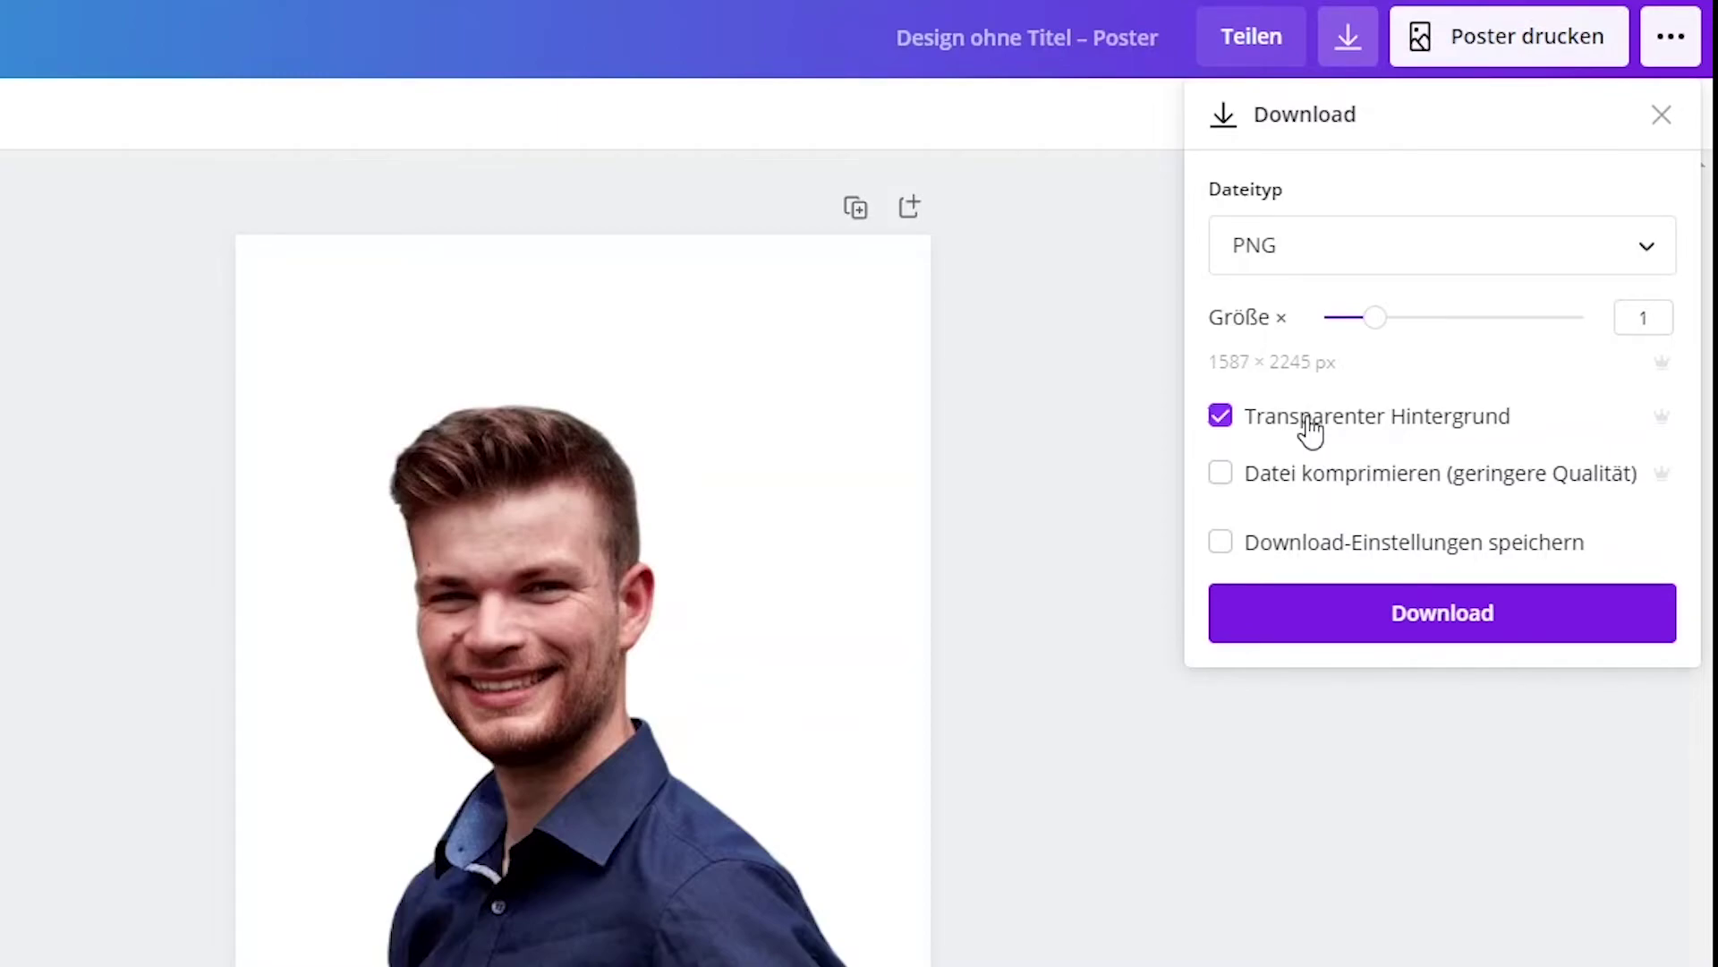
{"action": "left_click", "coordinate": [1335, 613]}
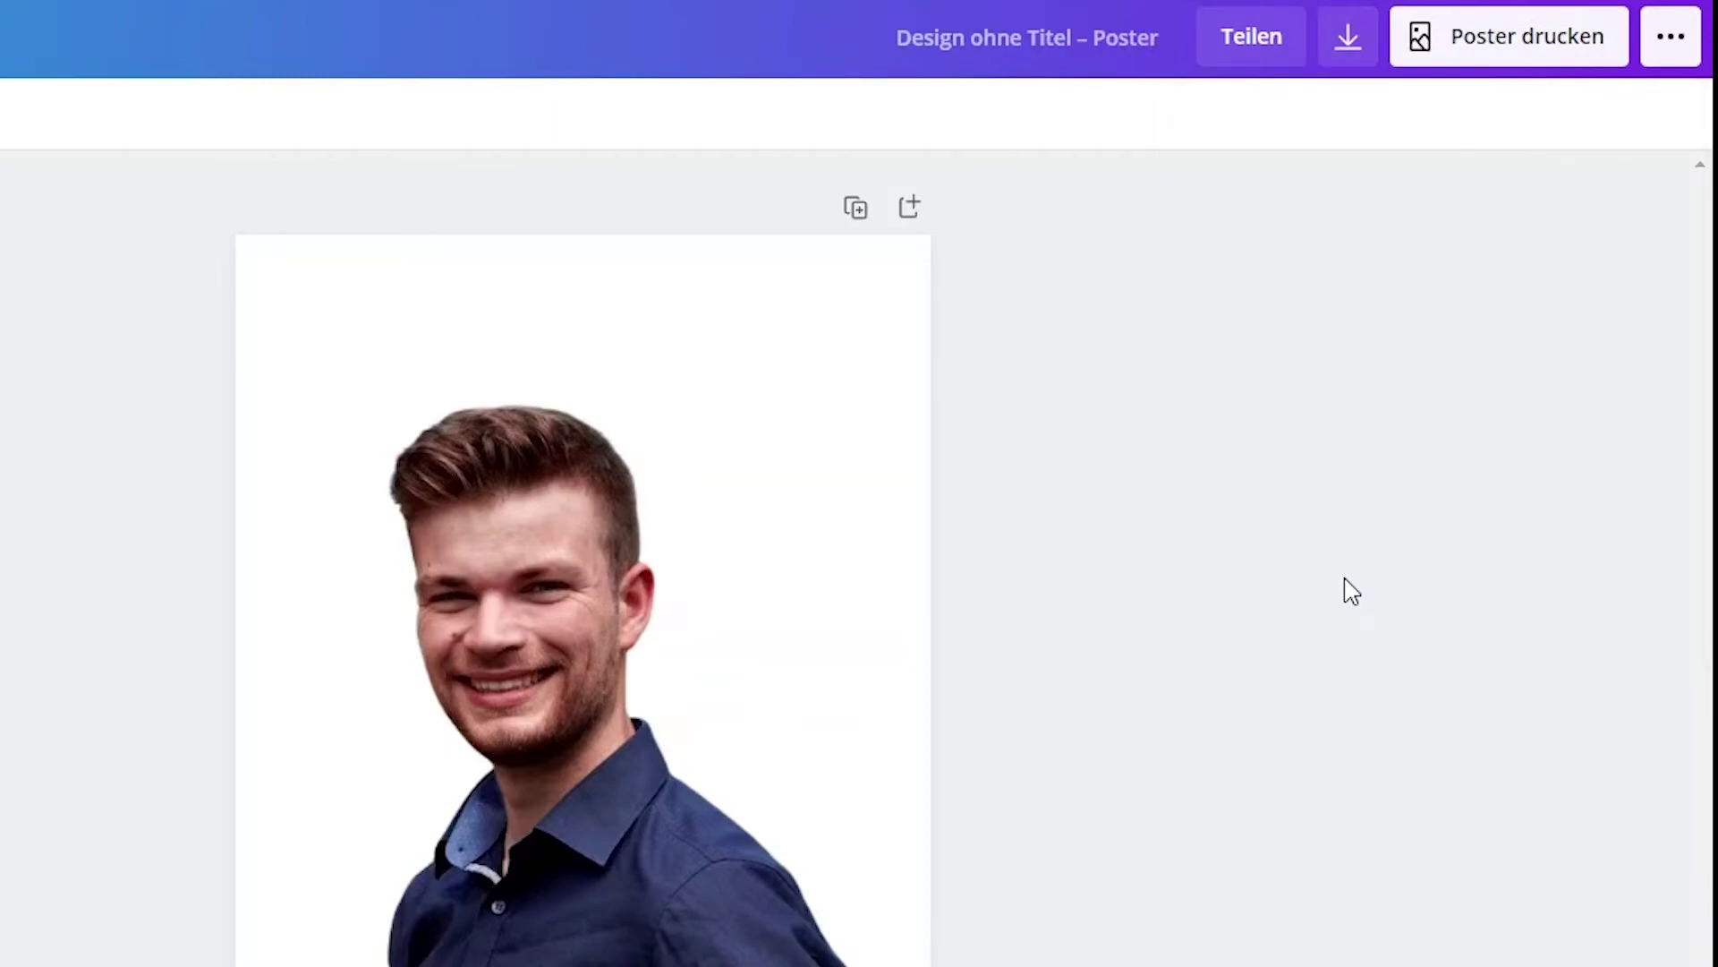